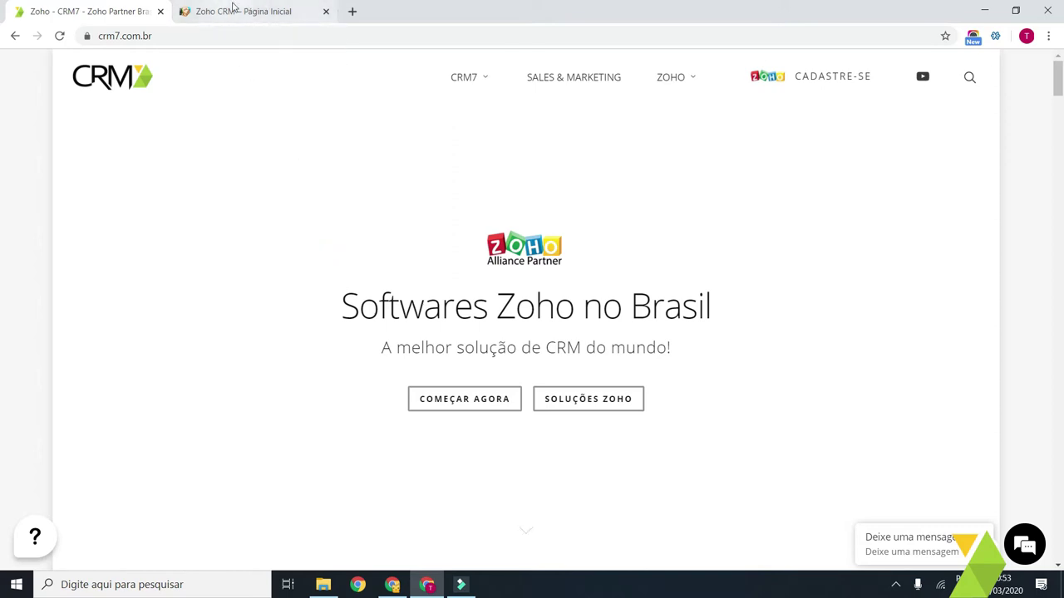
# Switch to the Zoho CRM tab and select its address bar URL.
pyautogui.click(233, 11)
pyautogui.click(119, 37)
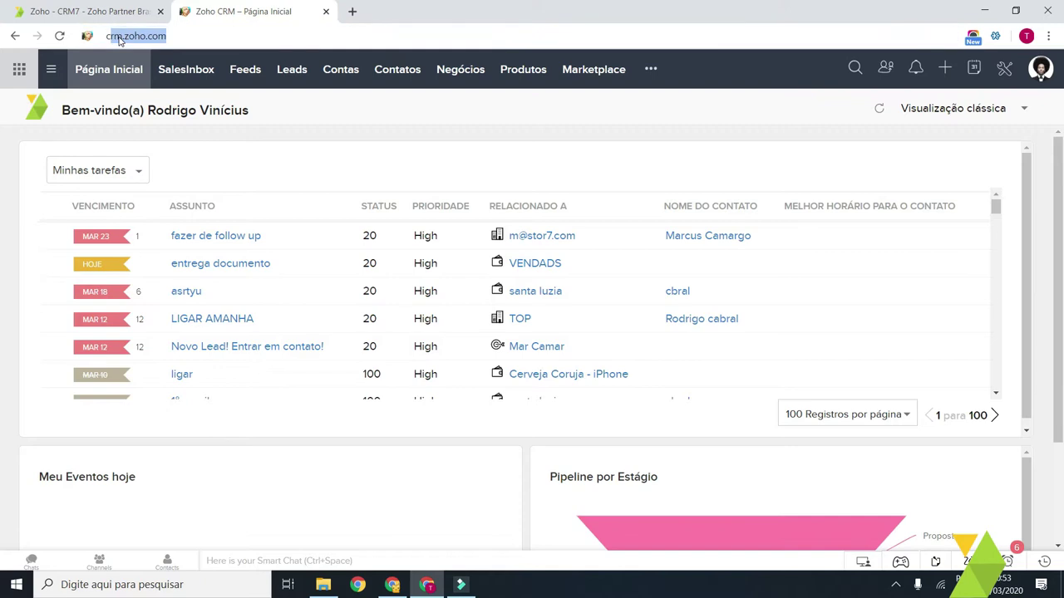
# Load crm.zoho.com and open the Configuração setup page, highlighting the CANAIS group.
pyautogui.write('crm.zoho.com')
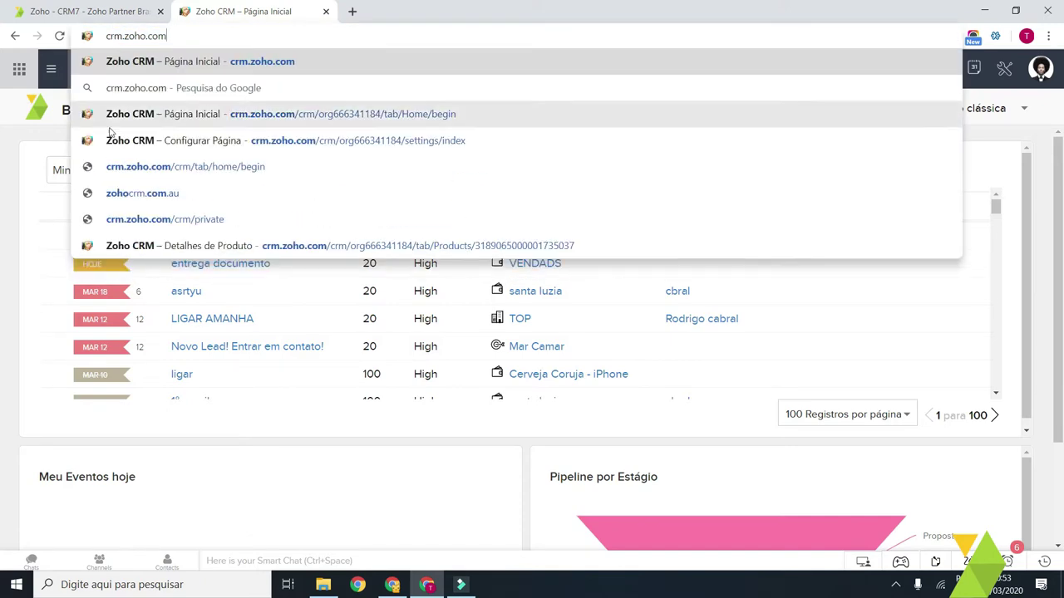
pyautogui.press('Return')
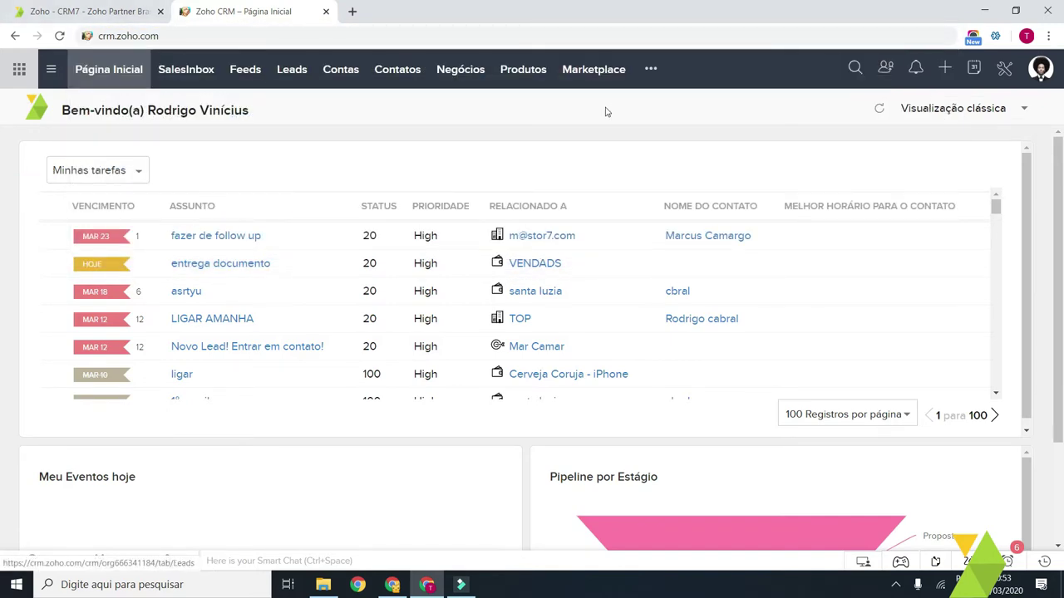
pyautogui.click(1006, 72)
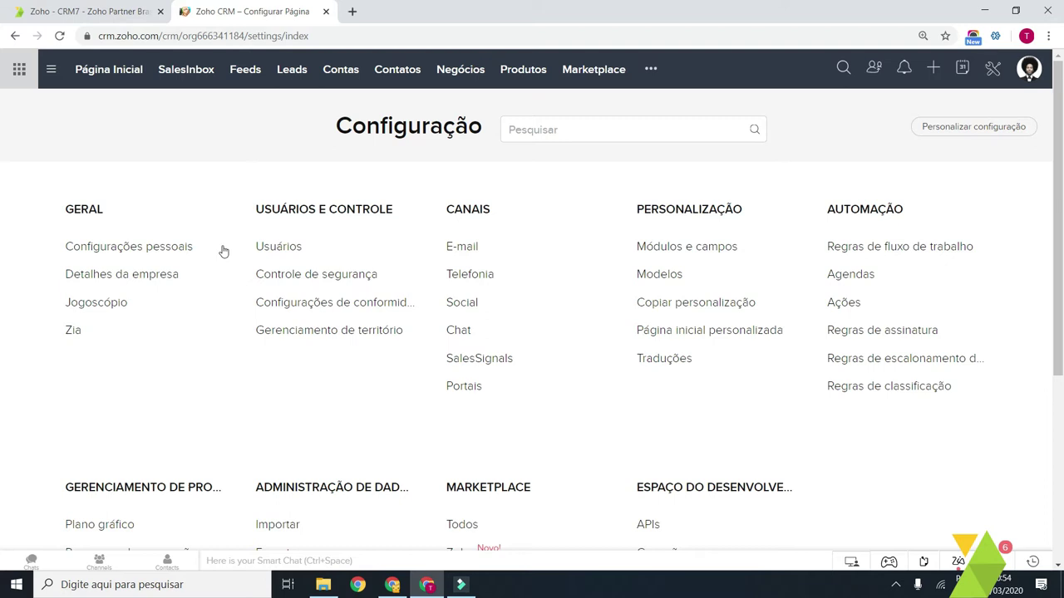
pyautogui.moveTo(495, 214); pyautogui.dragTo(445, 215)
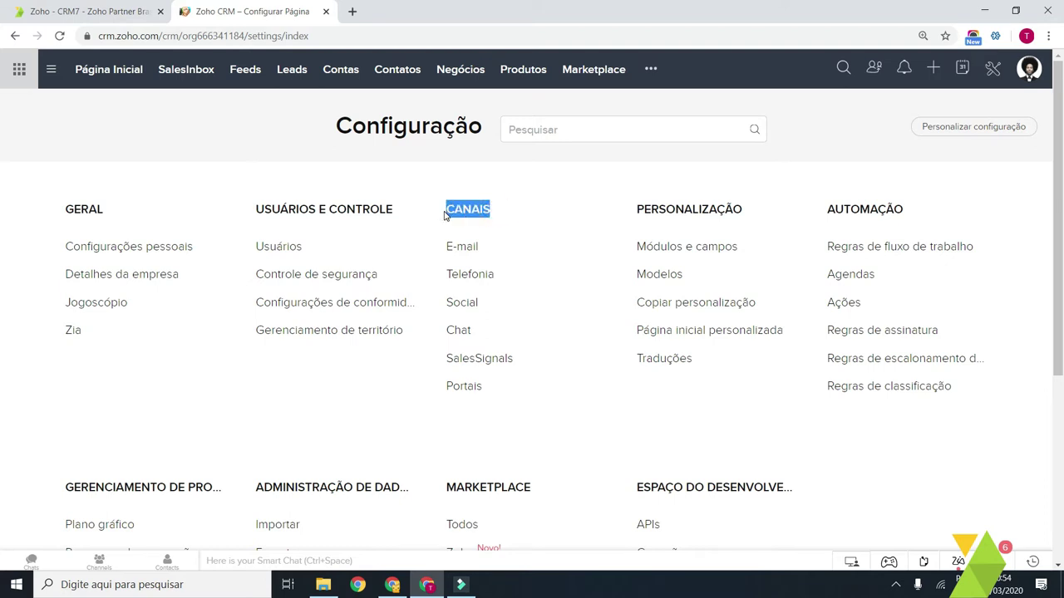
# Open the E-mail channel under Canais and start setup to reveal the e-mail service tiles.
pyautogui.click(463, 248)
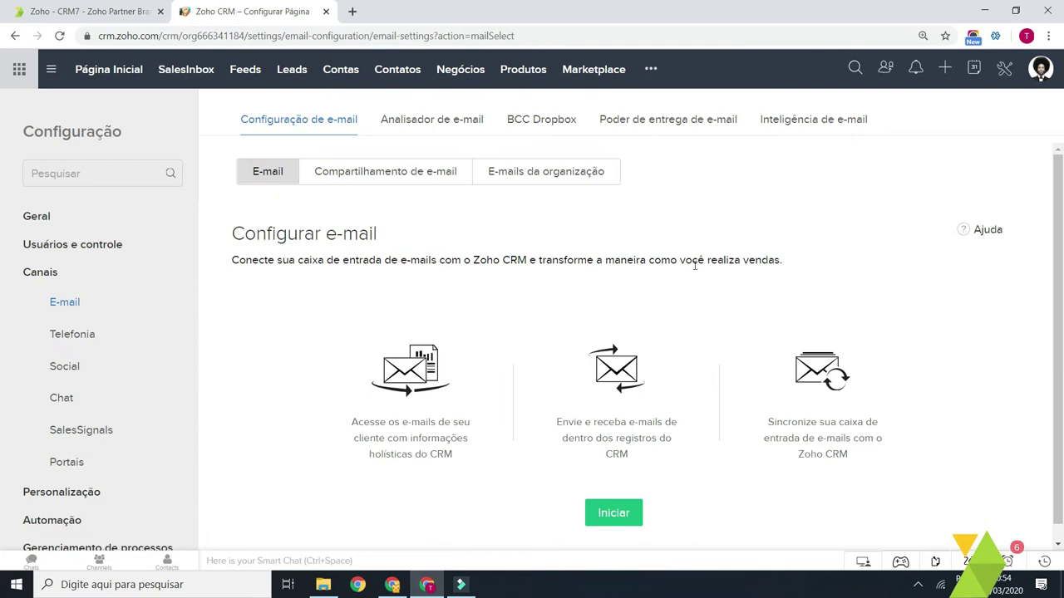
pyautogui.scroll(-1, 532, 333)
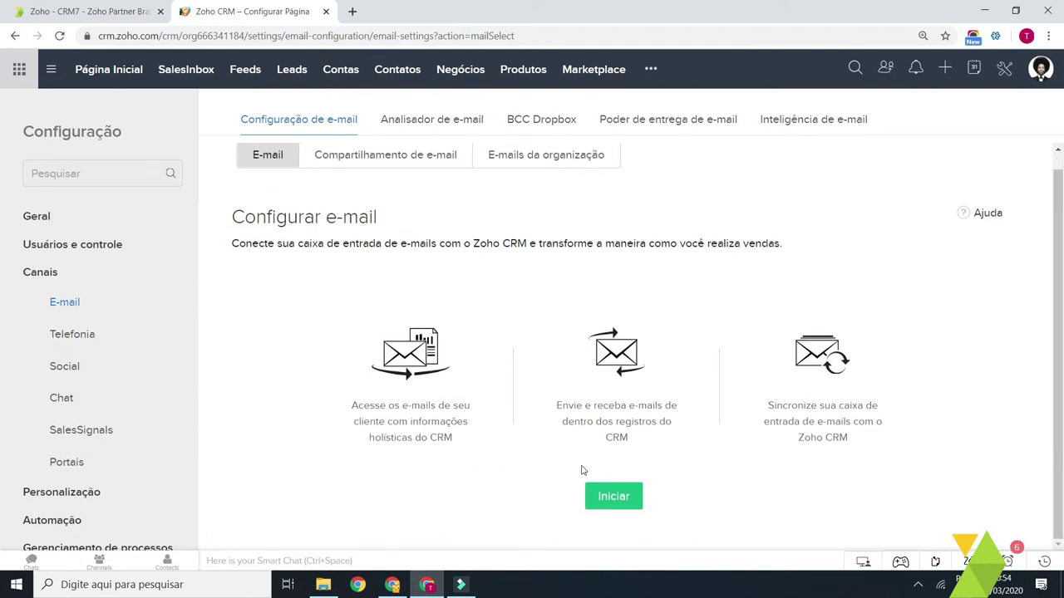
pyautogui.click(615, 498)
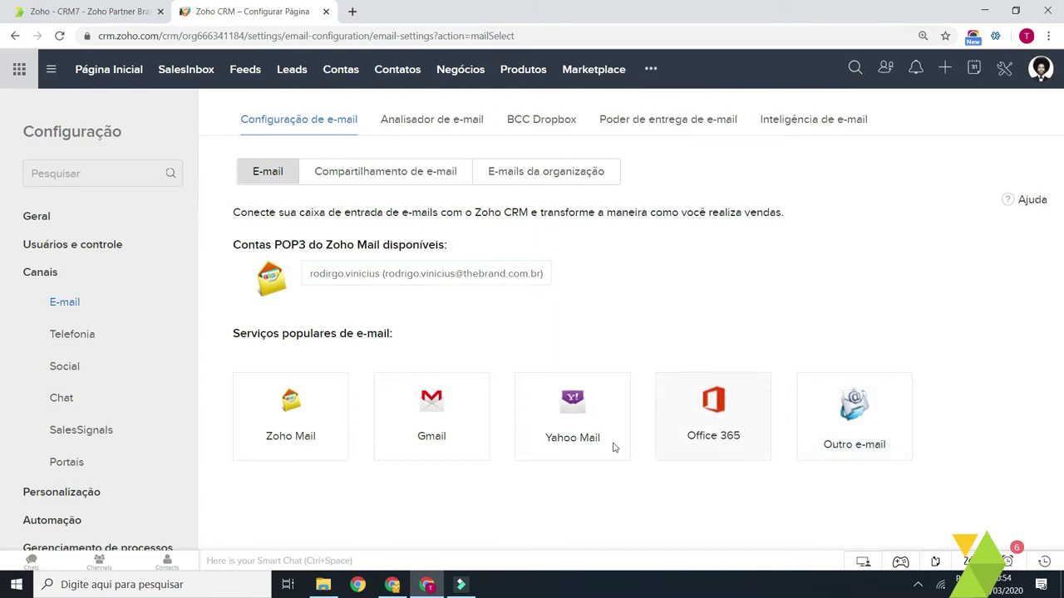
pyautogui.click(422, 494)
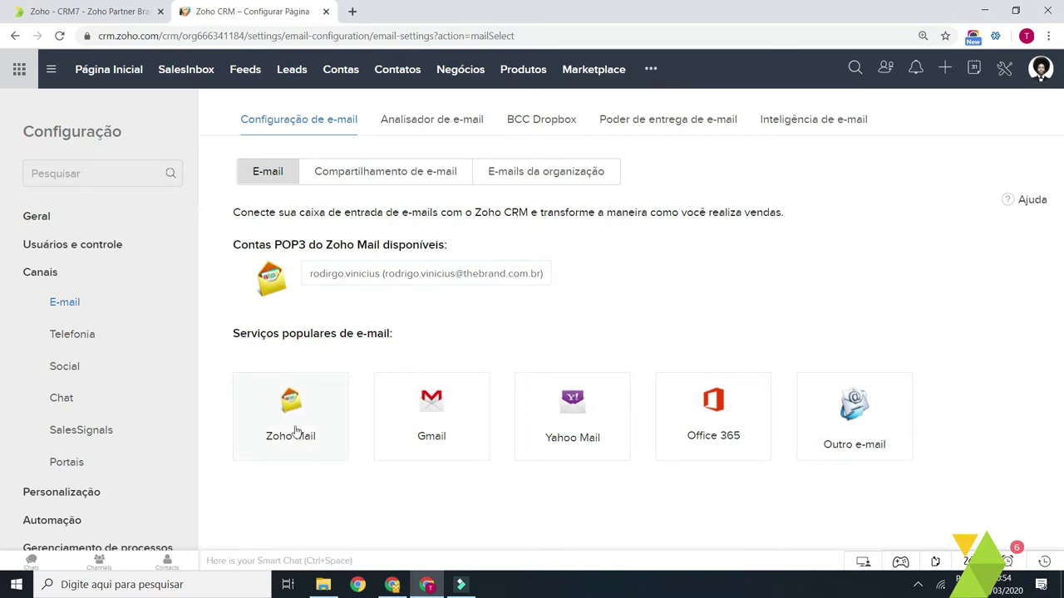
pyautogui.click(440, 334)
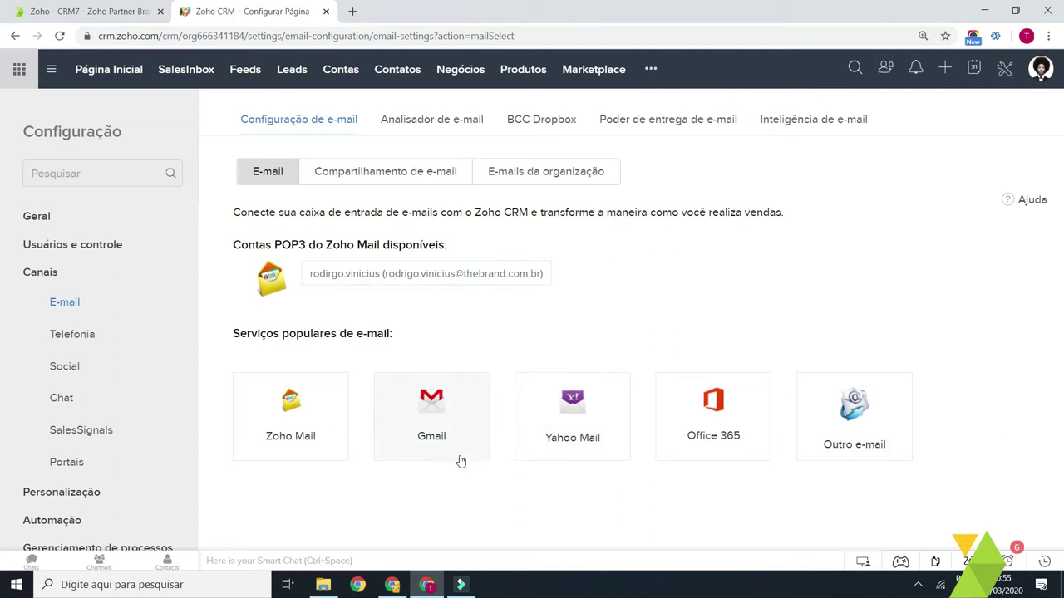
pyautogui.click(471, 487)
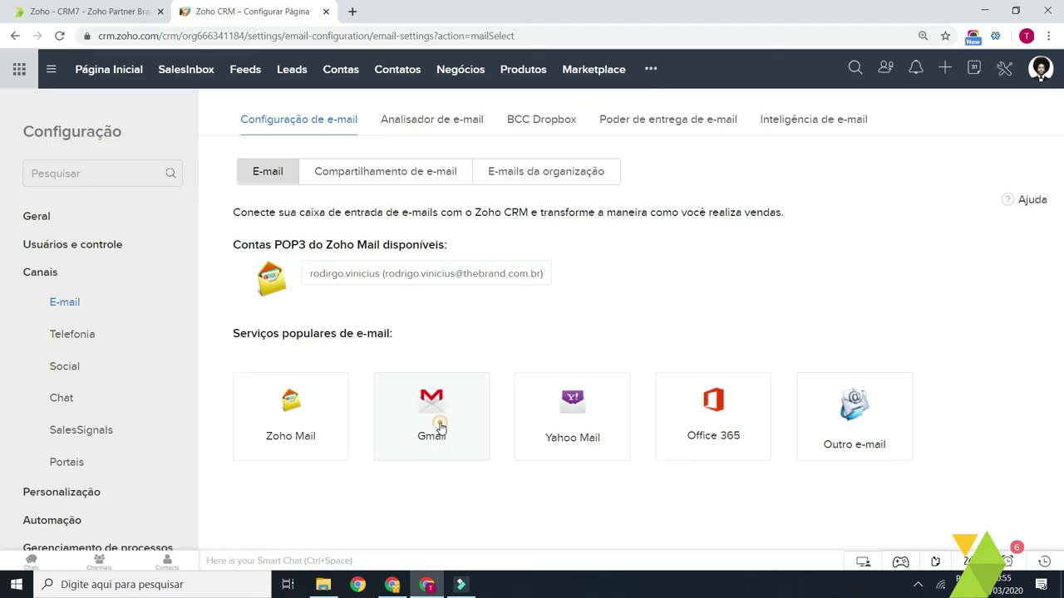
# Choose the Gmail tile under Serviços populares de e-mail.
pyautogui.click(439, 427)
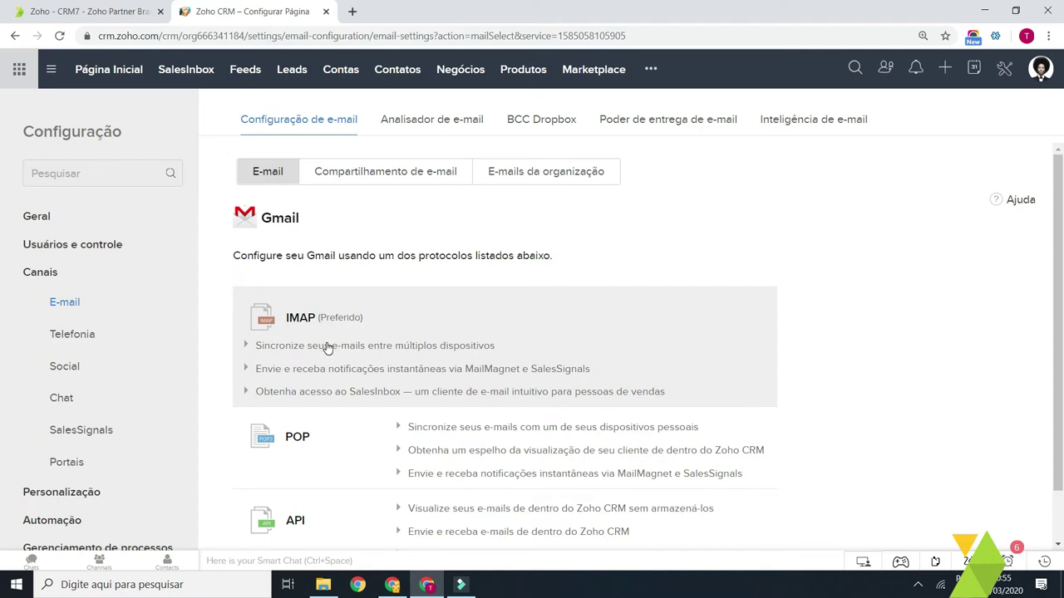
# Connect Gmail over IMAP, picking the Google account and allowing Zoho access.
pyautogui.scroll(-1, 327, 349)
pyautogui.scroll(1, 341, 399)
pyautogui.click(350, 370)
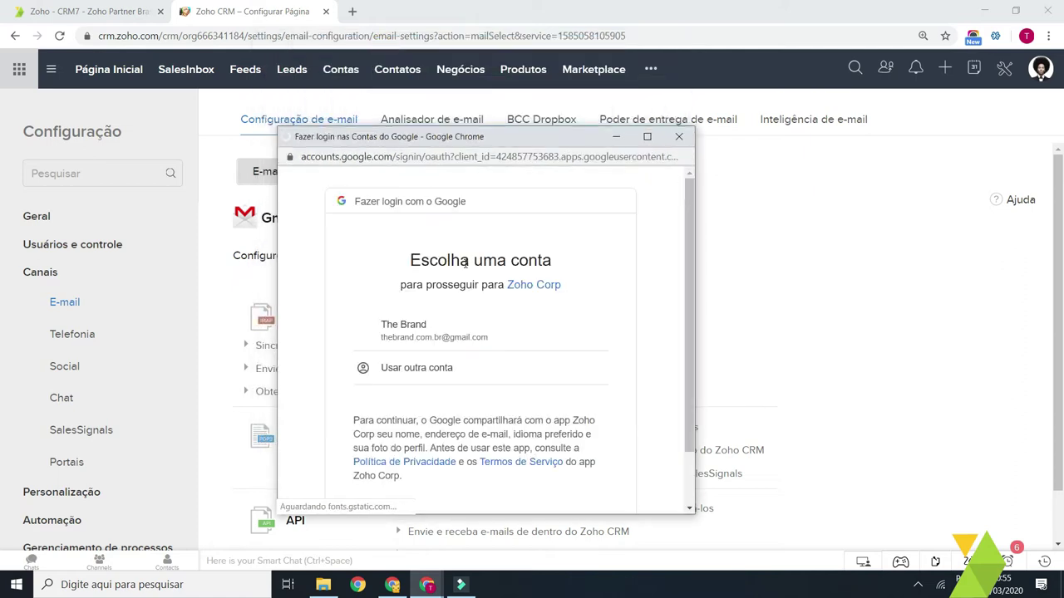
pyautogui.scroll(-1, 498, 283)
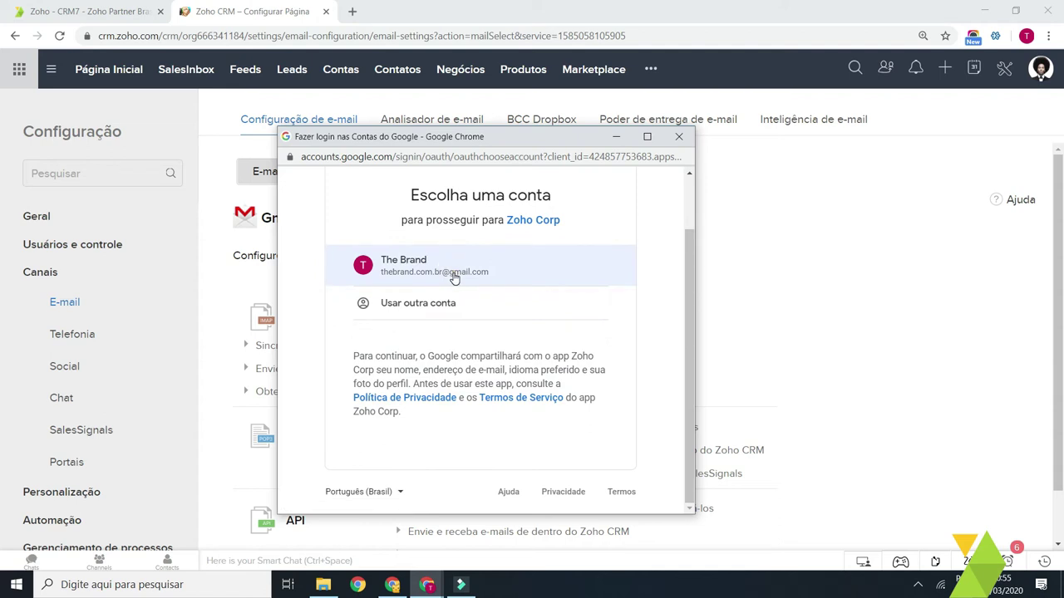
pyautogui.click(454, 277)
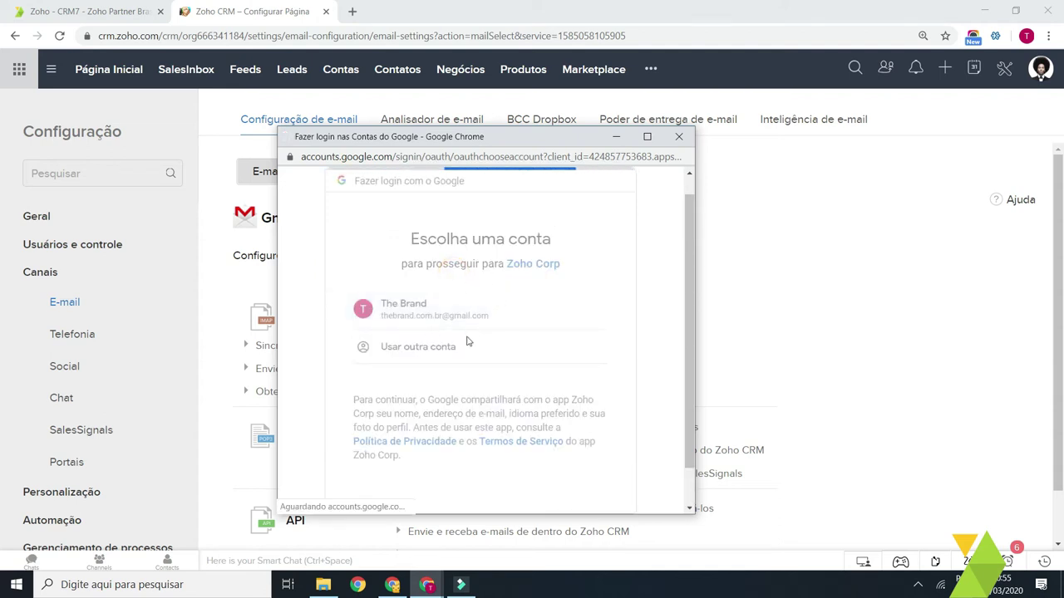
pyautogui.scroll(-3, 441, 313)
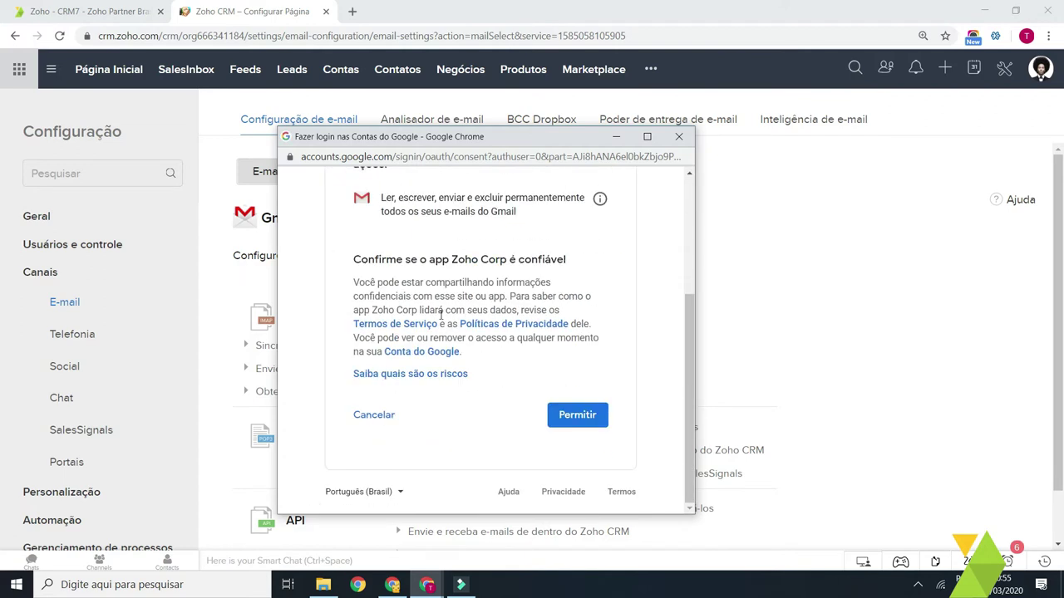
pyautogui.click(582, 414)
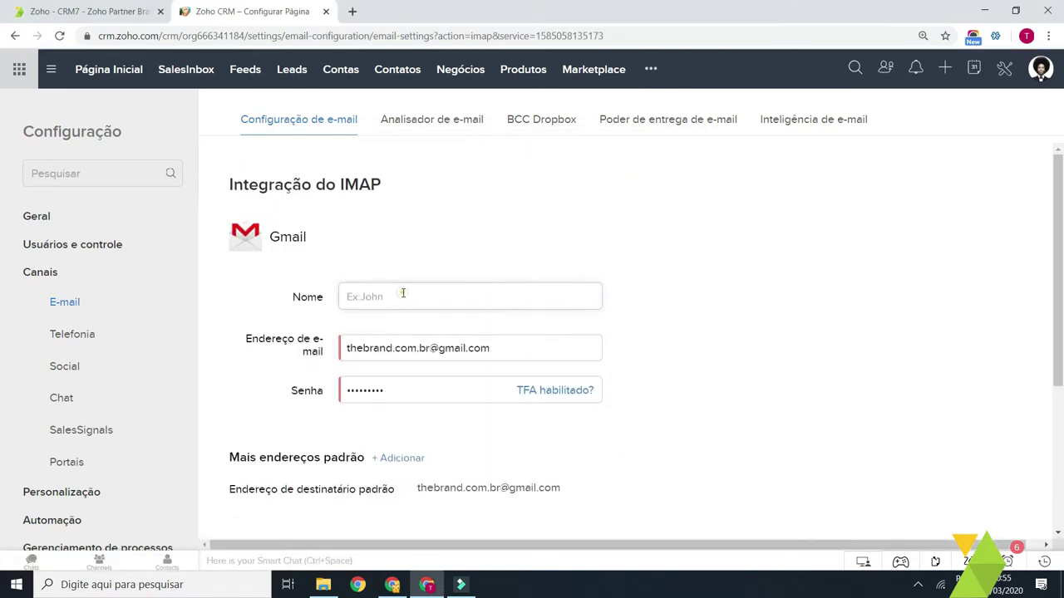
# Replace 'TheBrand' with the account holder's first name as display name, then review the form.
pyautogui.click(401, 294)
pyautogui.write('TheBrand')
pyautogui.doubleClick(397, 297)
pyautogui.write('Rodrigo')
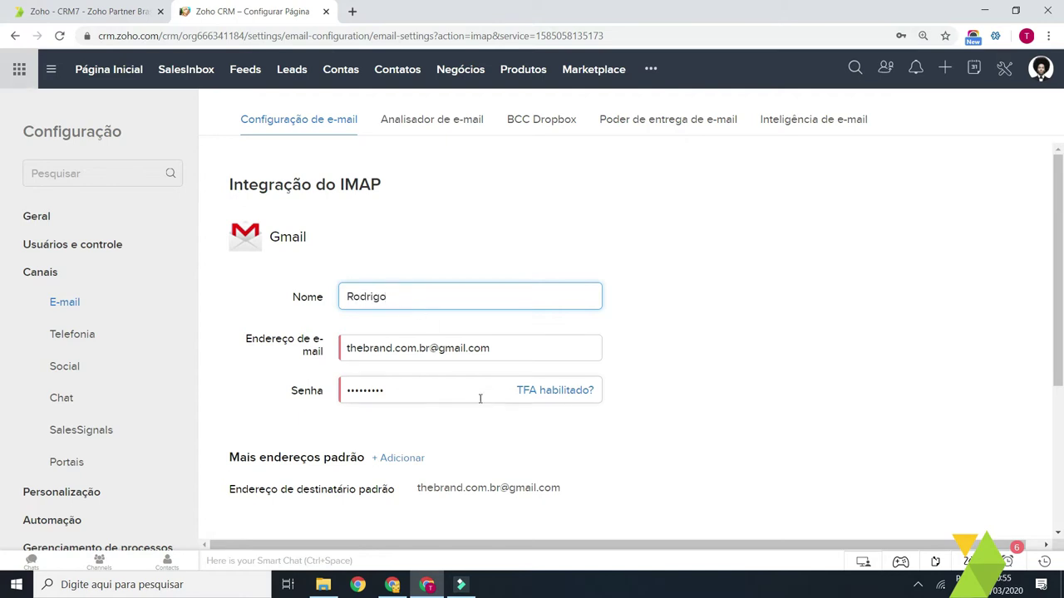
pyautogui.scroll(-3, 480, 399)
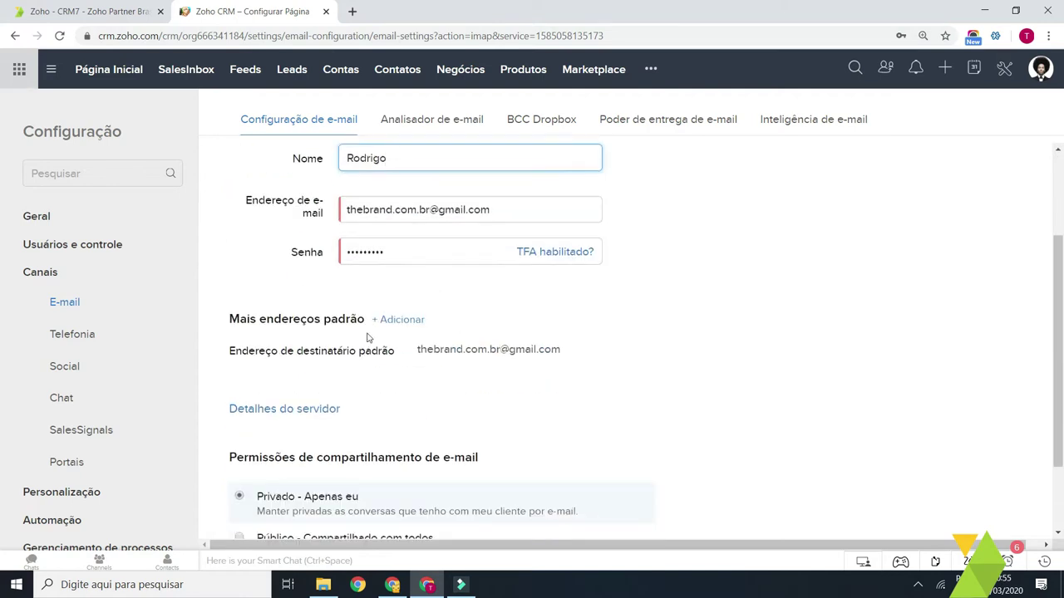
pyautogui.scroll(1, 349, 339)
pyautogui.scroll(3, 447, 344)
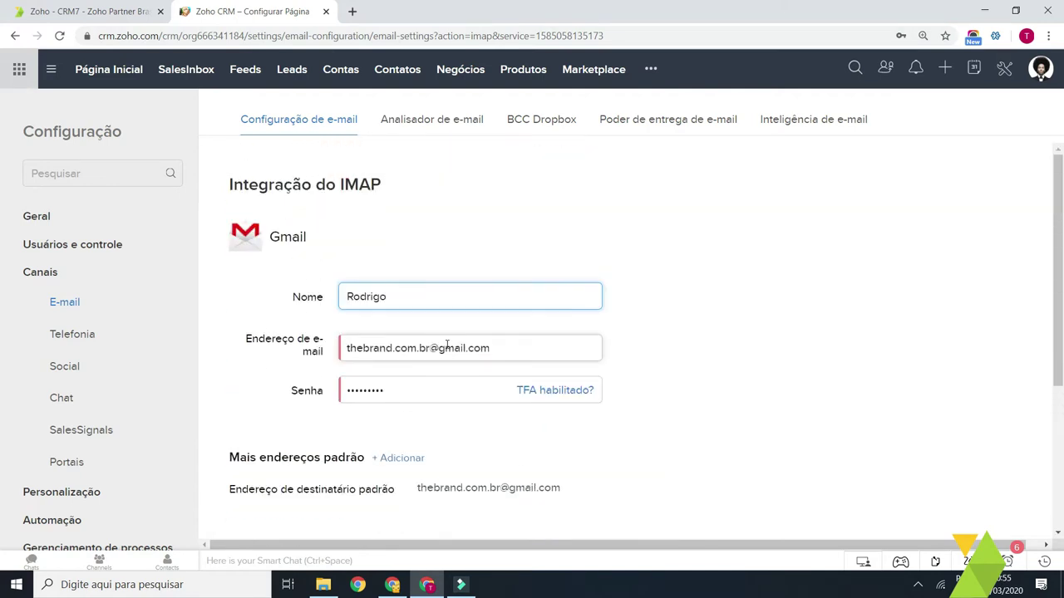
pyautogui.scroll(-3, 446, 344)
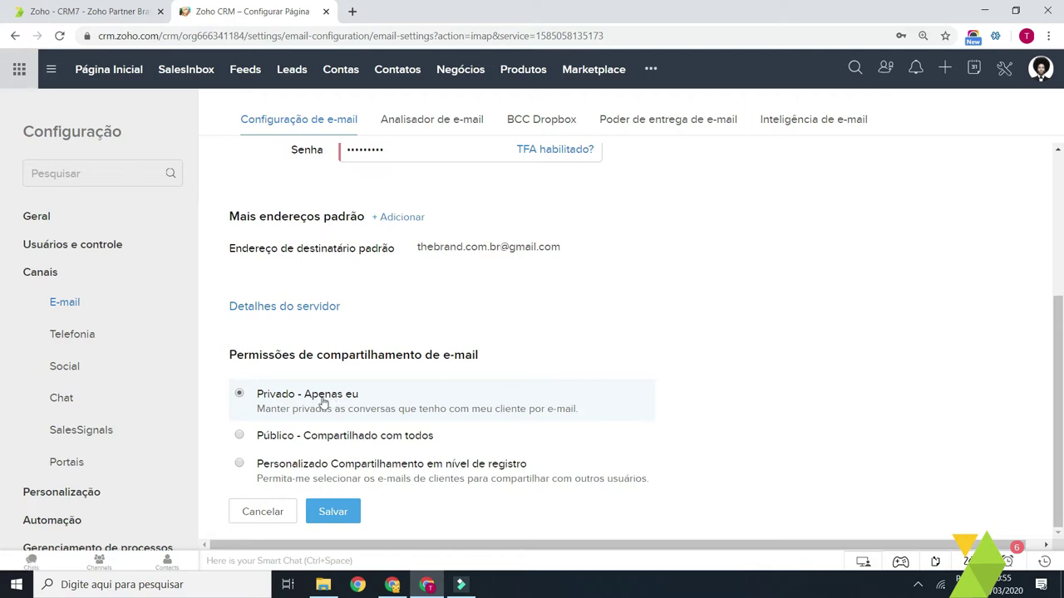
pyautogui.scroll(3, 280, 371)
pyautogui.scroll(-4, 458, 449)
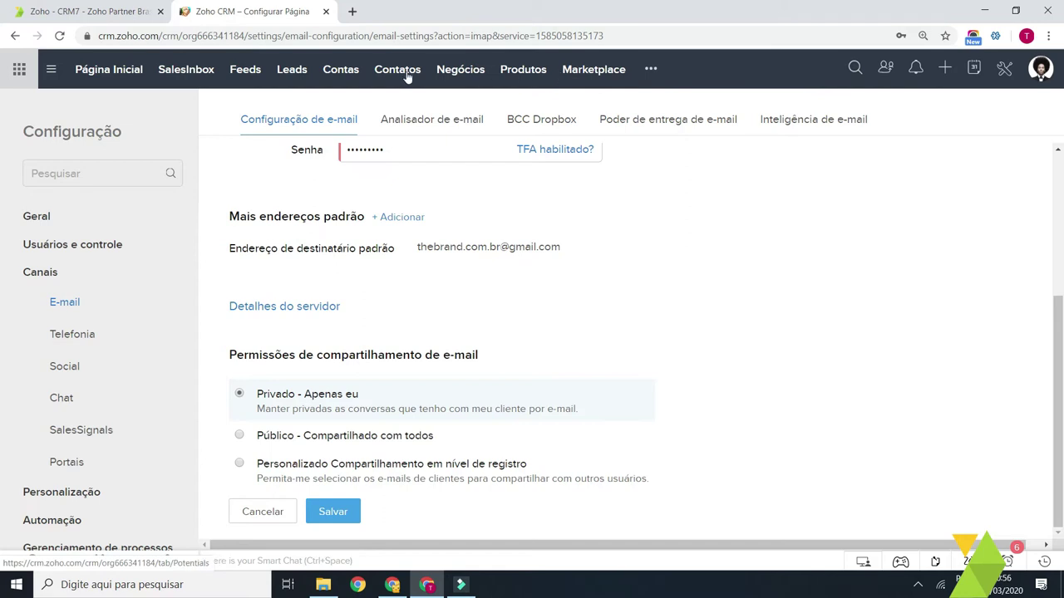
# Set e-mail sharing to Público and dismiss the public-sharing warning.
pyautogui.click(335, 444)
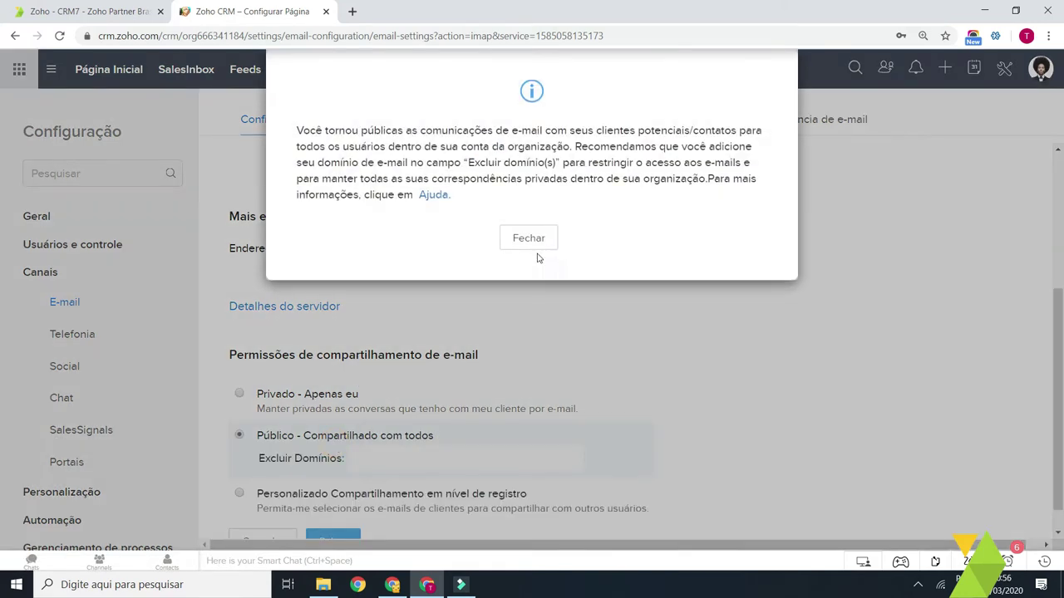
pyautogui.click(542, 241)
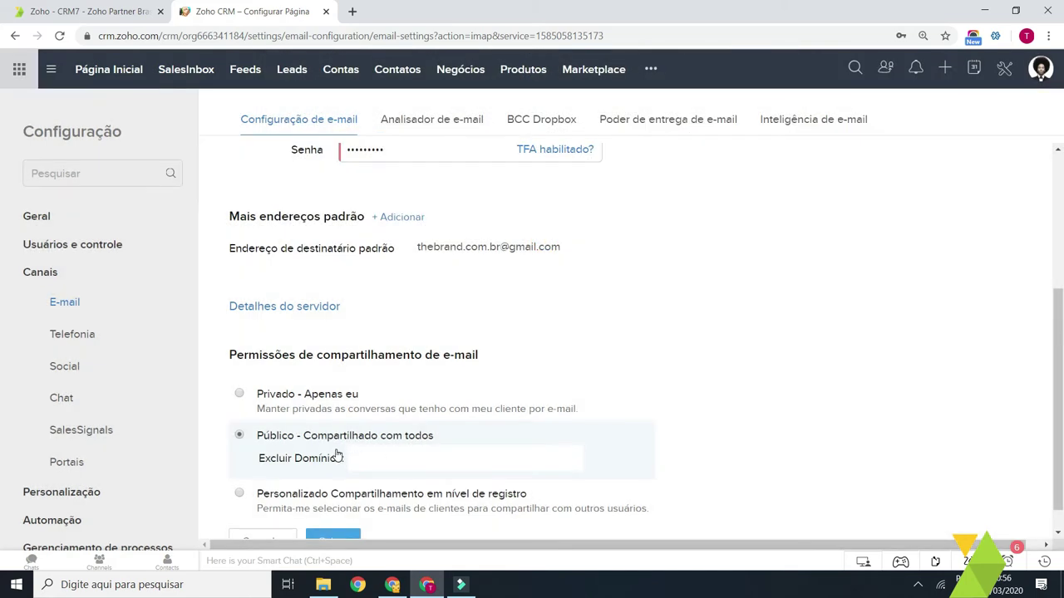
pyautogui.scroll(-1, 344, 438)
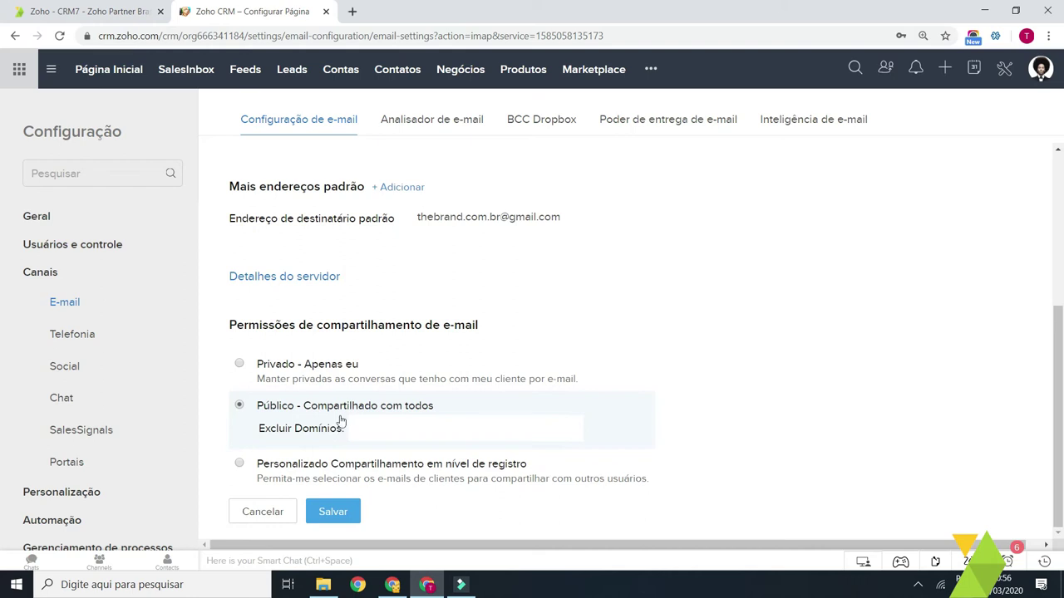
# Exclude the domain ebrand.com.br, then switch to Personalizado record-level sharing.
pyautogui.click(374, 431)
pyautogui.write('ebrand.com.br')
pyautogui.click(457, 431)
pyautogui.click(350, 467)
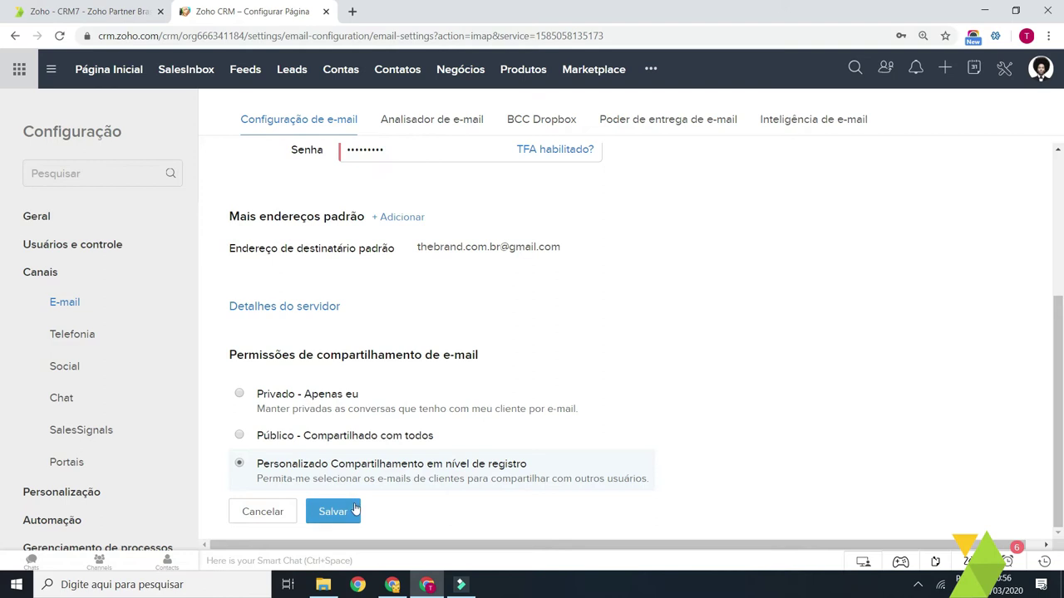
# Set sharing to Privado - Apenas eu and expand Detalhes do servidor to check imap/smtp settings.
pyautogui.click(309, 396)
pyautogui.scroll(3, 357, 408)
pyautogui.scroll(-3, 357, 409)
pyautogui.click(304, 343)
pyautogui.scroll(-1, 304, 340)
pyautogui.scroll(4, 408, 352)
pyautogui.moveTo(425, 177); pyautogui.dragTo(230, 186)
pyautogui.click(308, 213)
# Save the Gmail IMAP connection to start e-mail syncing.
pyautogui.scroll(-4, 309, 214)
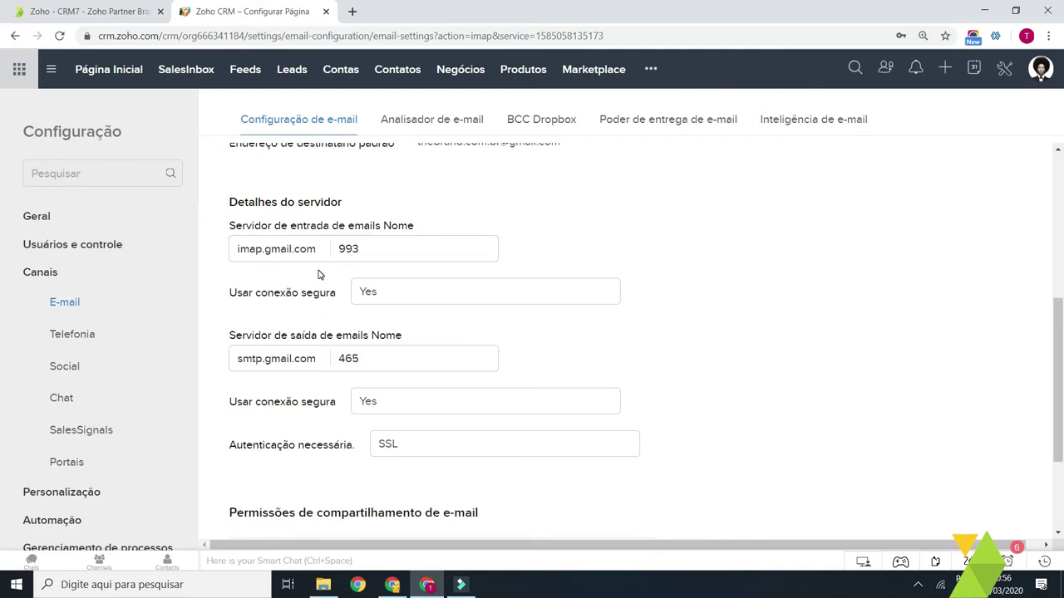
pyautogui.scroll(-2, 391, 360)
pyautogui.scroll(1, 378, 317)
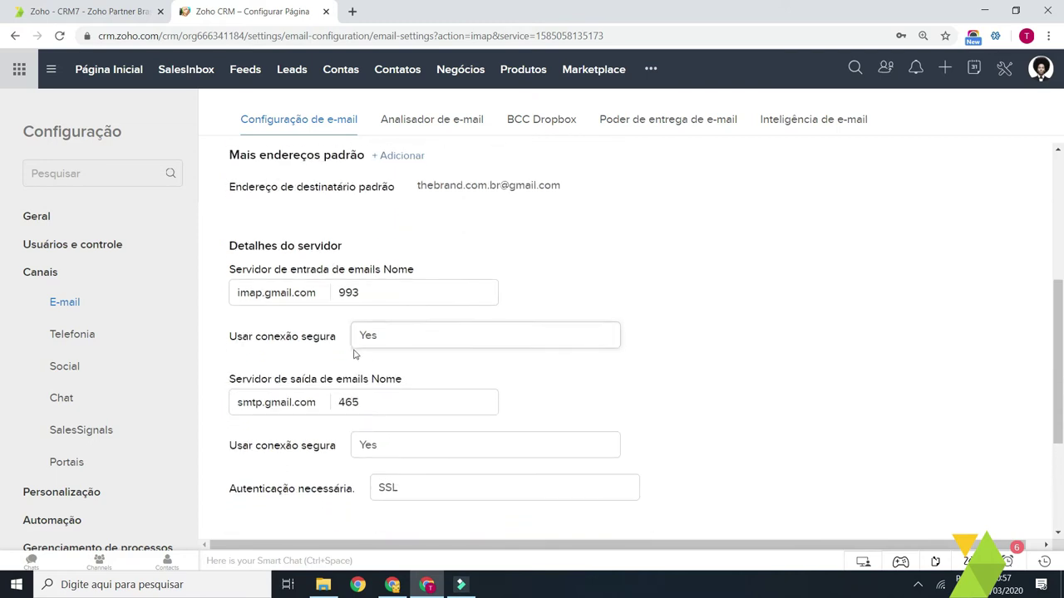
pyautogui.scroll(-3, 366, 399)
pyautogui.click(334, 512)
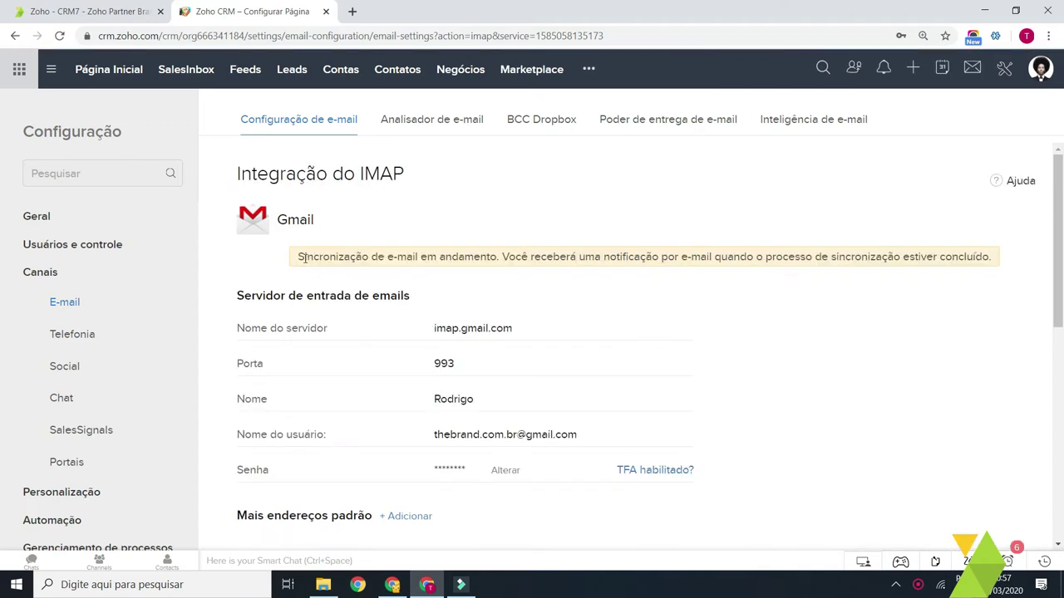
pyautogui.moveTo(301, 257); pyautogui.dragTo(504, 257)
pyautogui.click(539, 256)
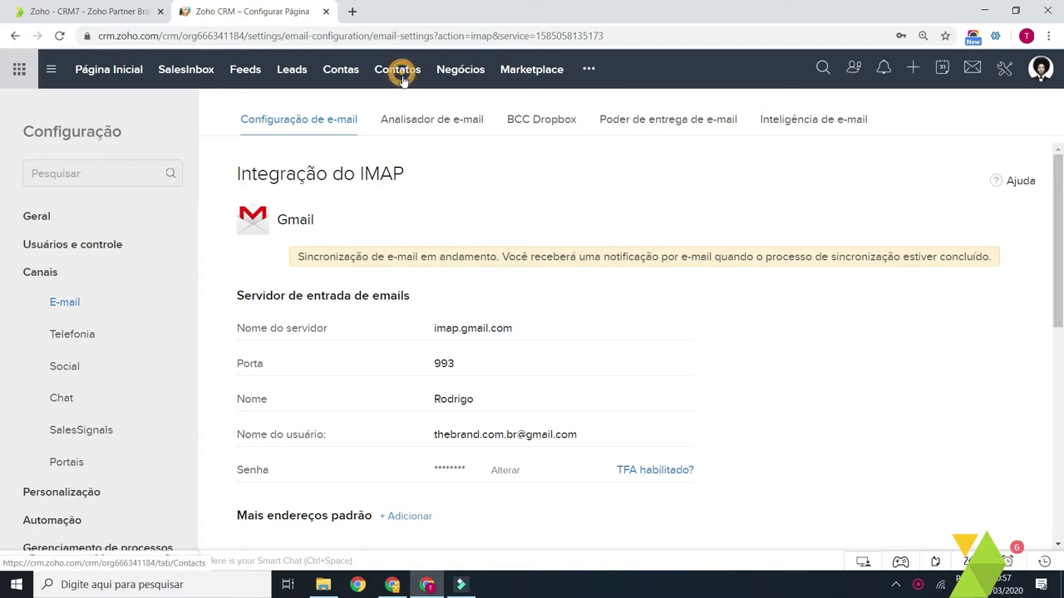
# Open the first contact from Contatos and view its empty E-mails related list.
pyautogui.click(404, 76)
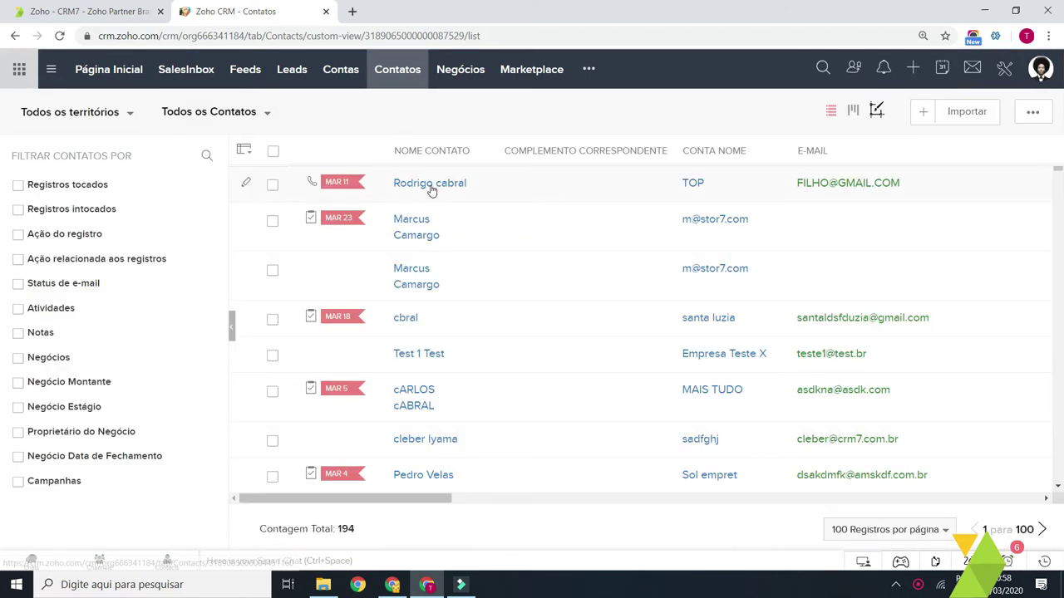
pyautogui.click(430, 191)
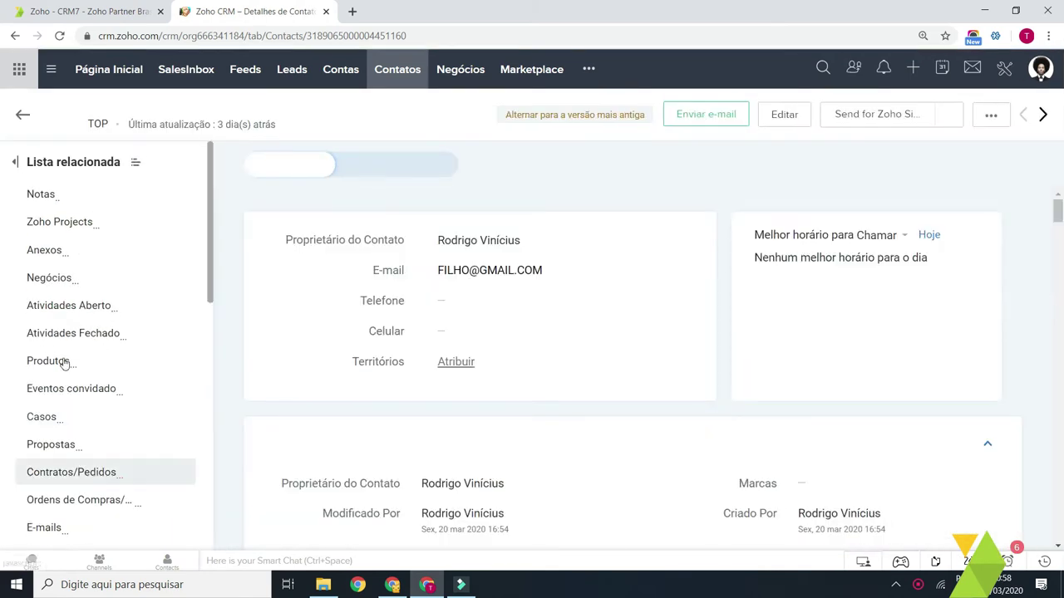
pyautogui.click(60, 533)
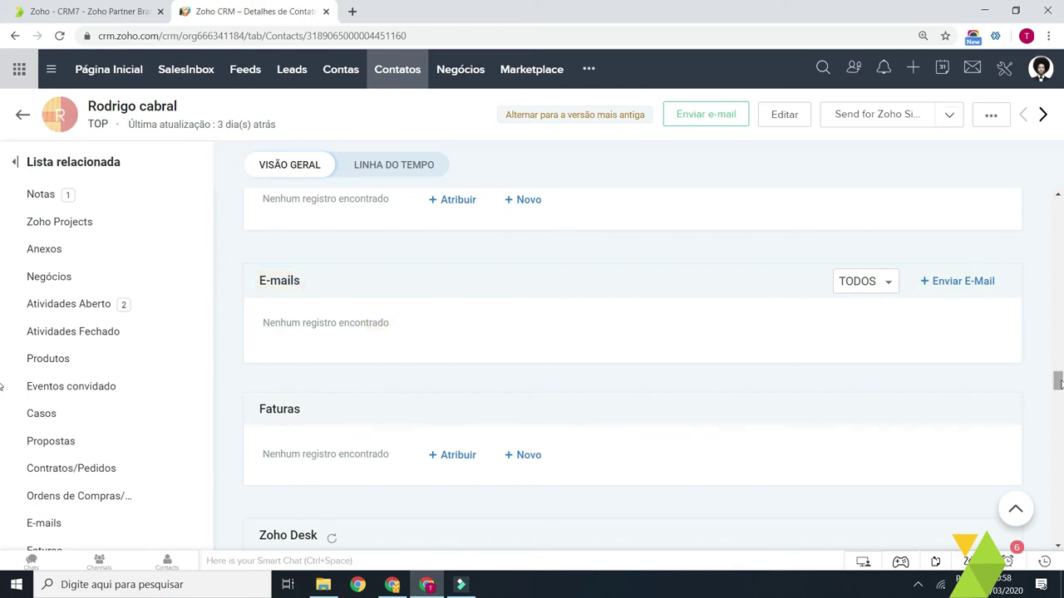
pyautogui.scroll(15, 1057, 379)
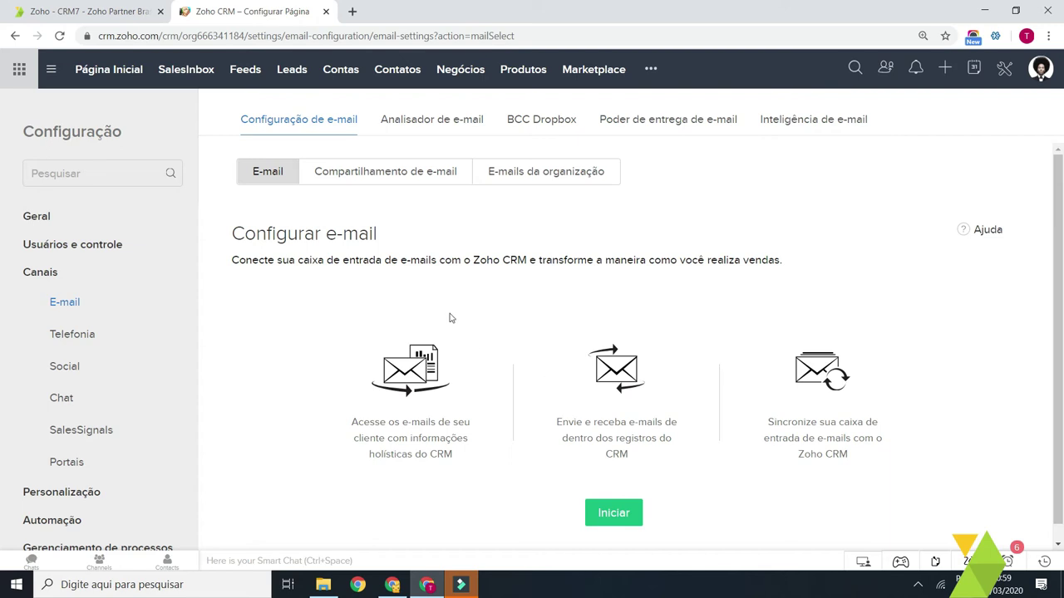
# Restart e-mail setup with Iniciar and choose the Outro e-mail tile.
pyautogui.scroll(-1, 582, 416)
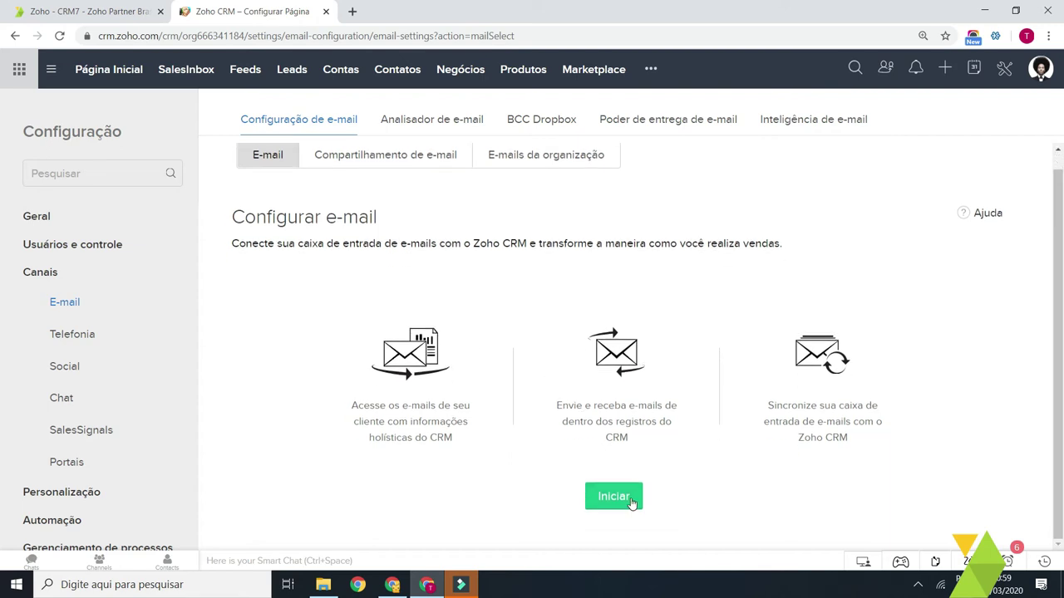
pyautogui.click(632, 502)
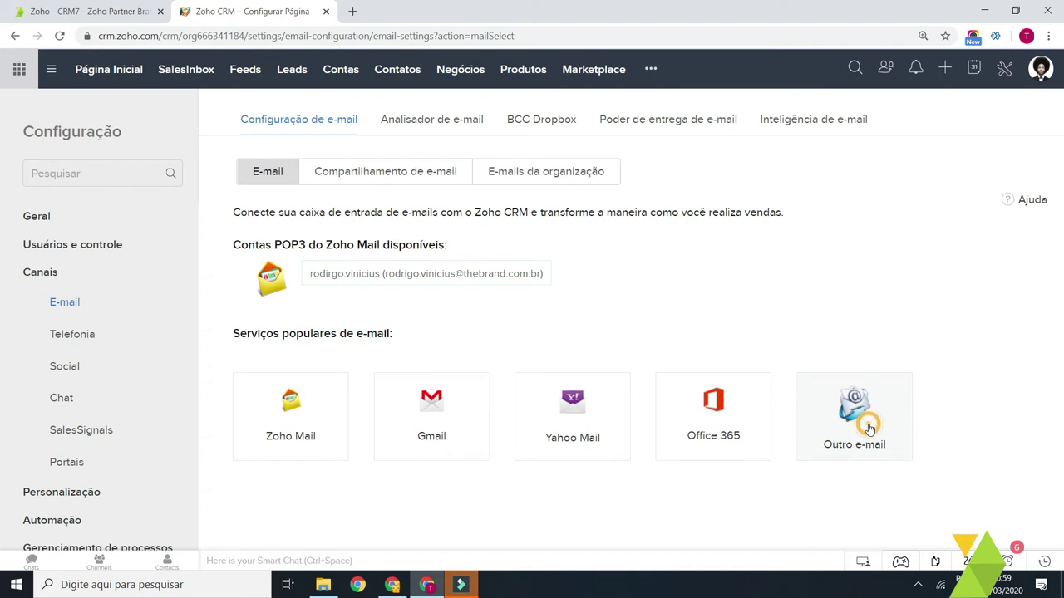
pyautogui.click(869, 429)
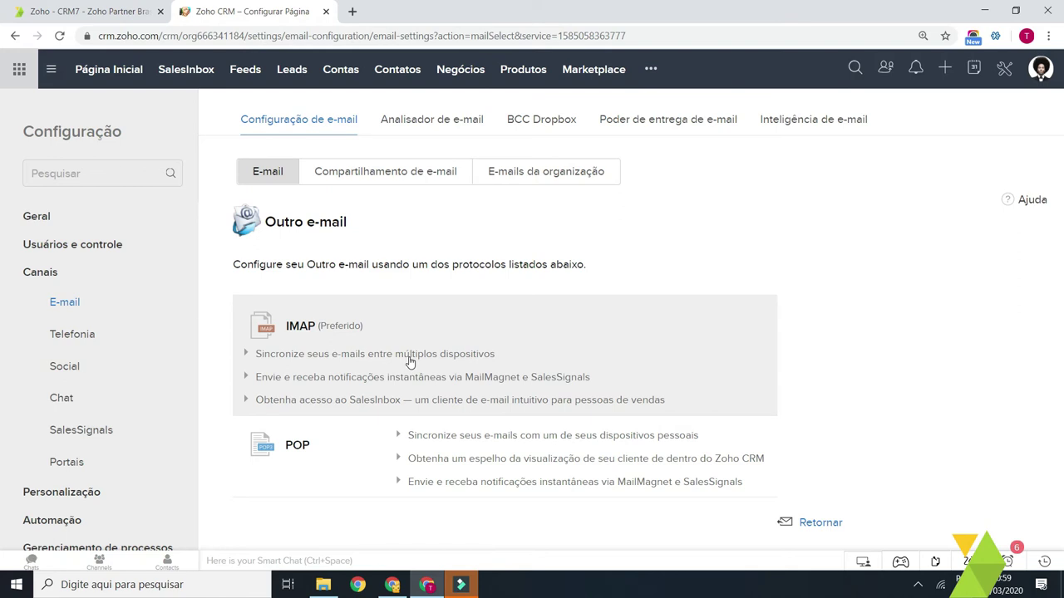
# Choose IMAP, enter the display name, mailbox e-mail address and password, and continue to server details.
pyautogui.click(317, 343)
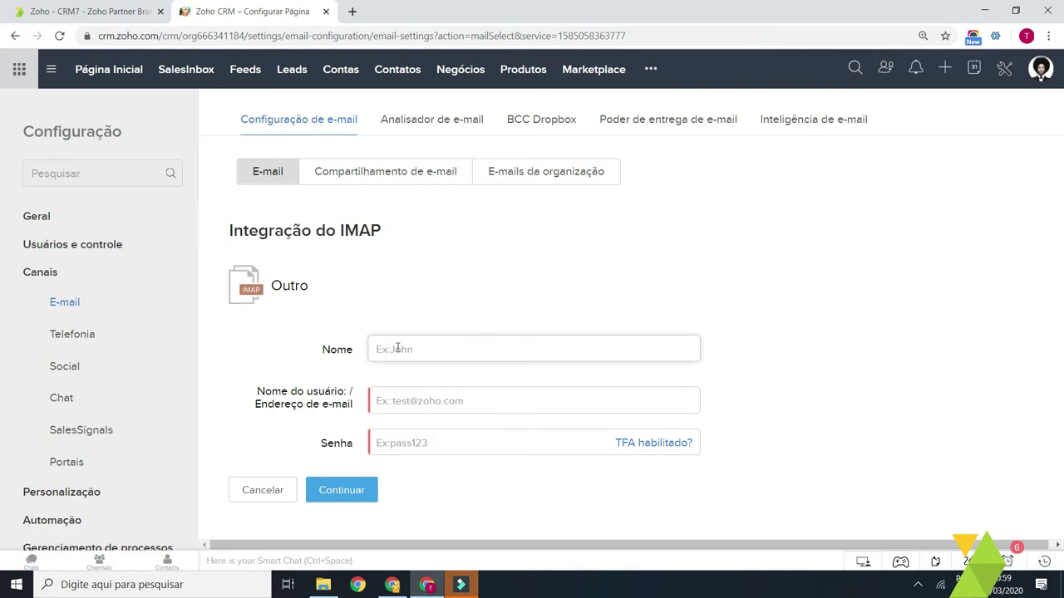
pyautogui.click(404, 350)
pyautogui.write('Rodrigo')
pyautogui.press('Tab')
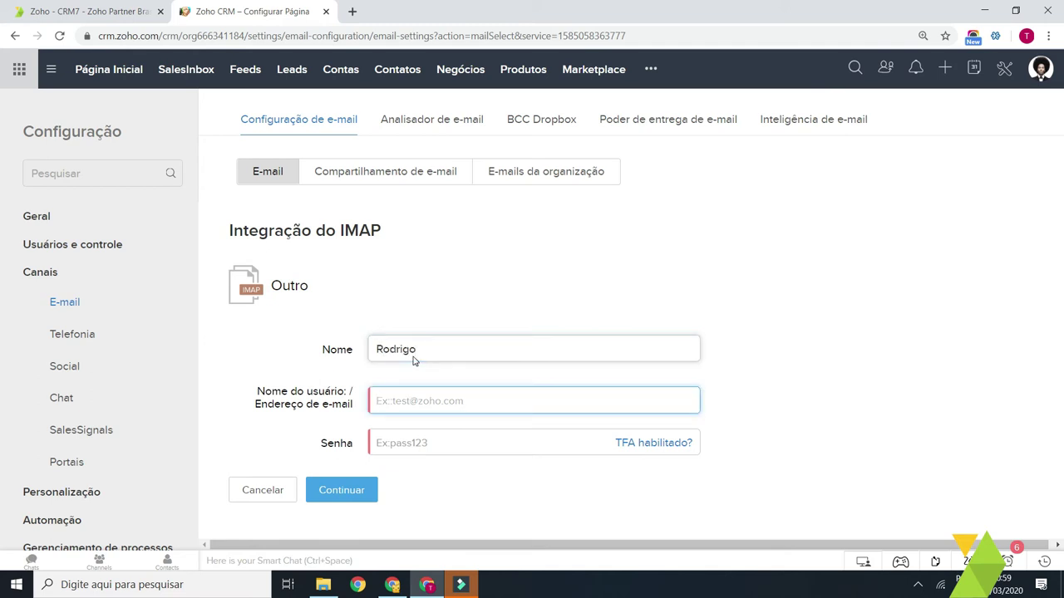
pyautogui.press('Tab')
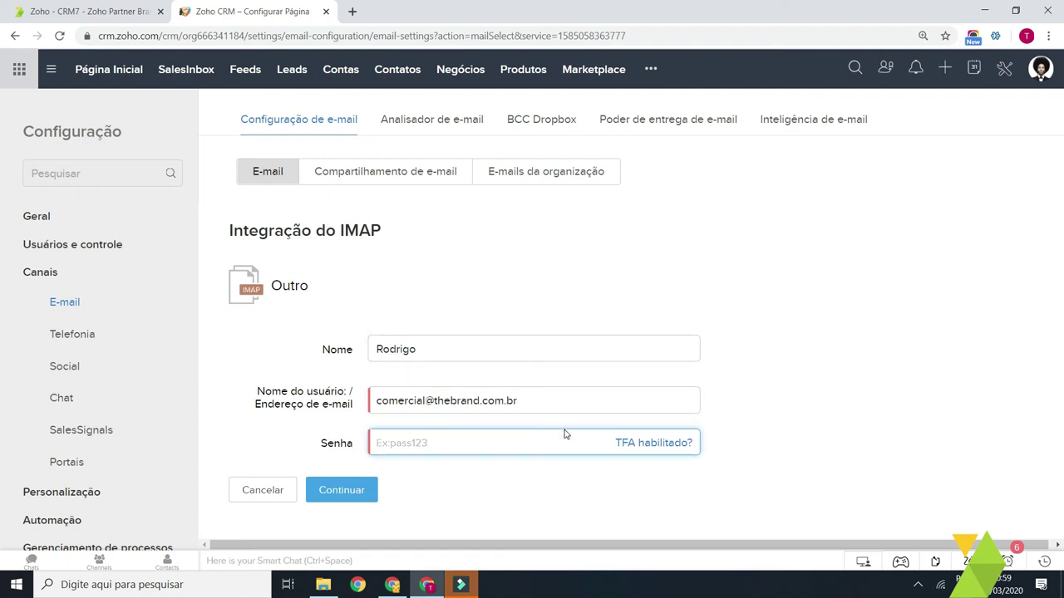
pyautogui.write('••')
pyautogui.click(364, 491)
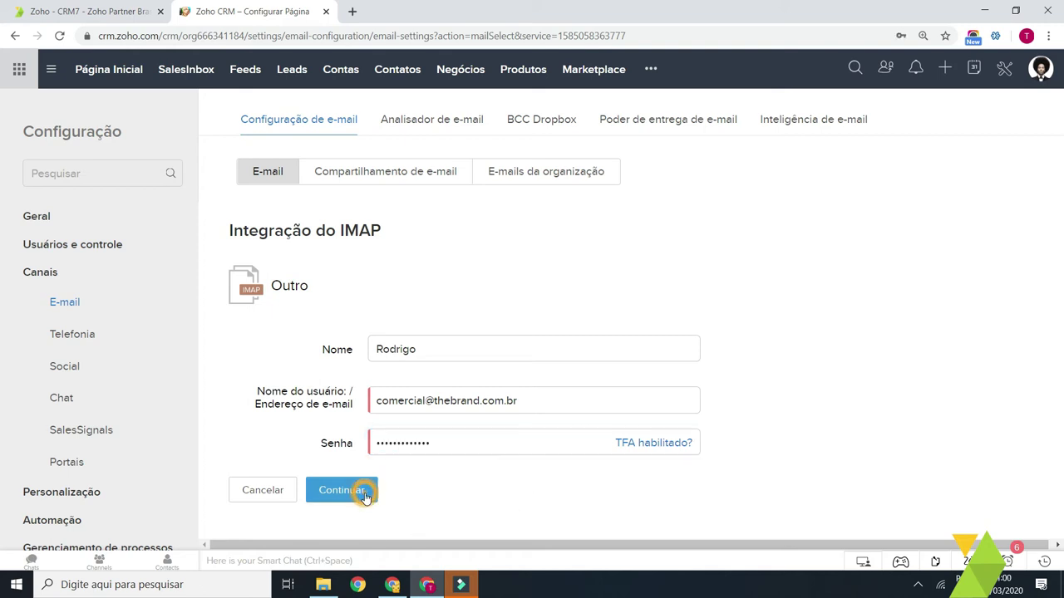
# Try the secure connection options and settle on SSL for incoming mail.
pyautogui.scroll(-1, 370, 505)
pyautogui.scroll(-3, 370, 506)
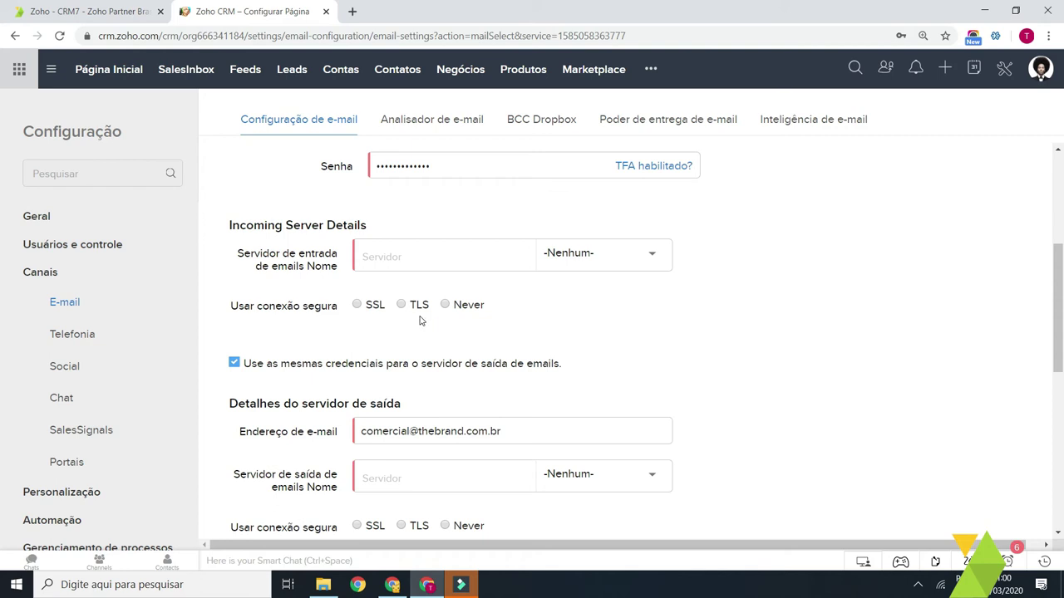
pyautogui.scroll(1, 1041, 286)
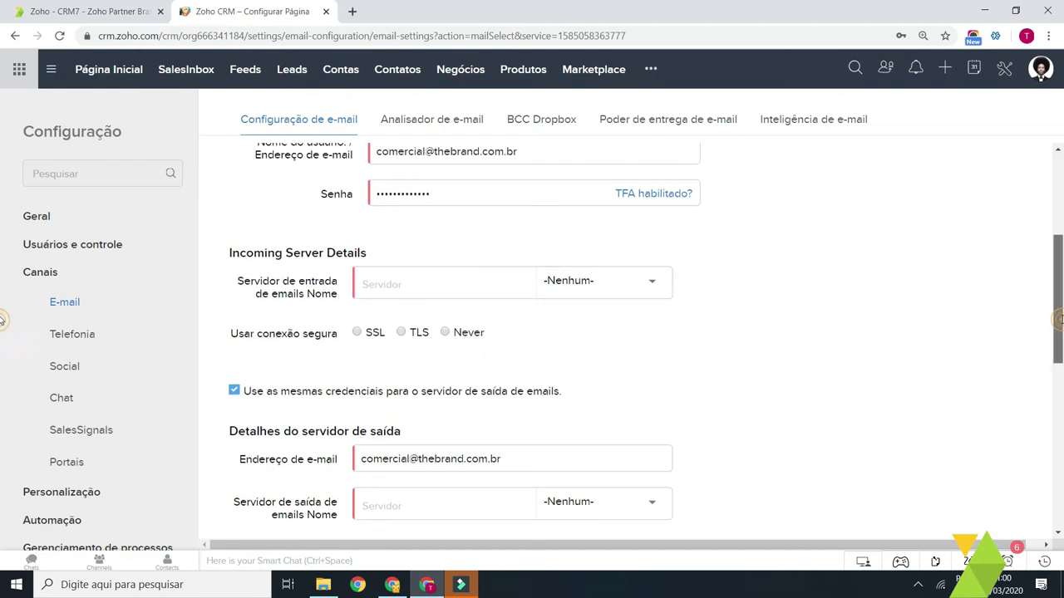
pyautogui.scroll(1, 363, 306)
pyautogui.moveTo(255, 294); pyautogui.dragTo(309, 309)
pyautogui.click(427, 298)
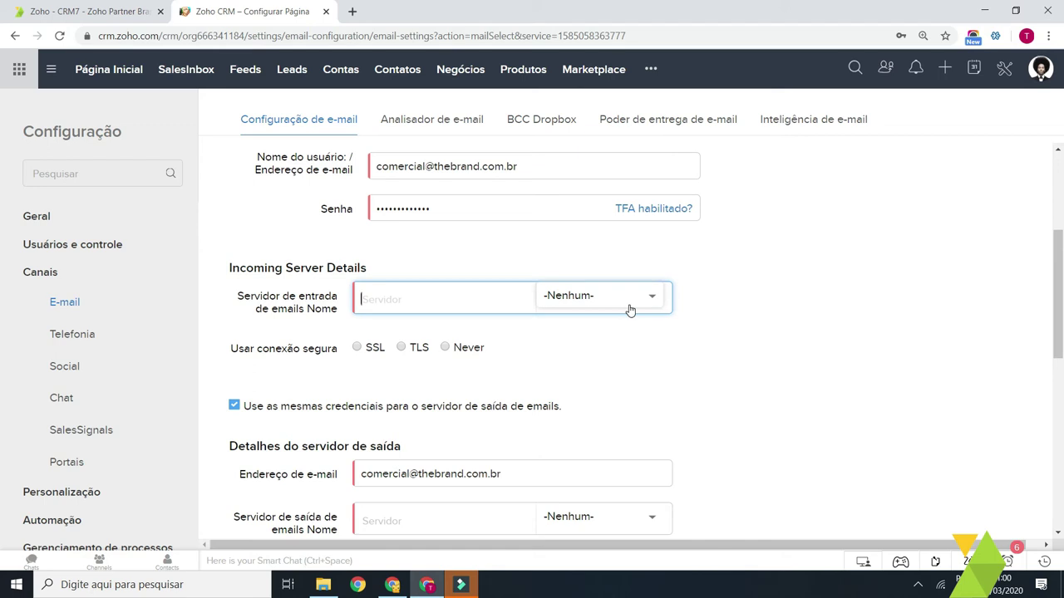
pyautogui.click(358, 348)
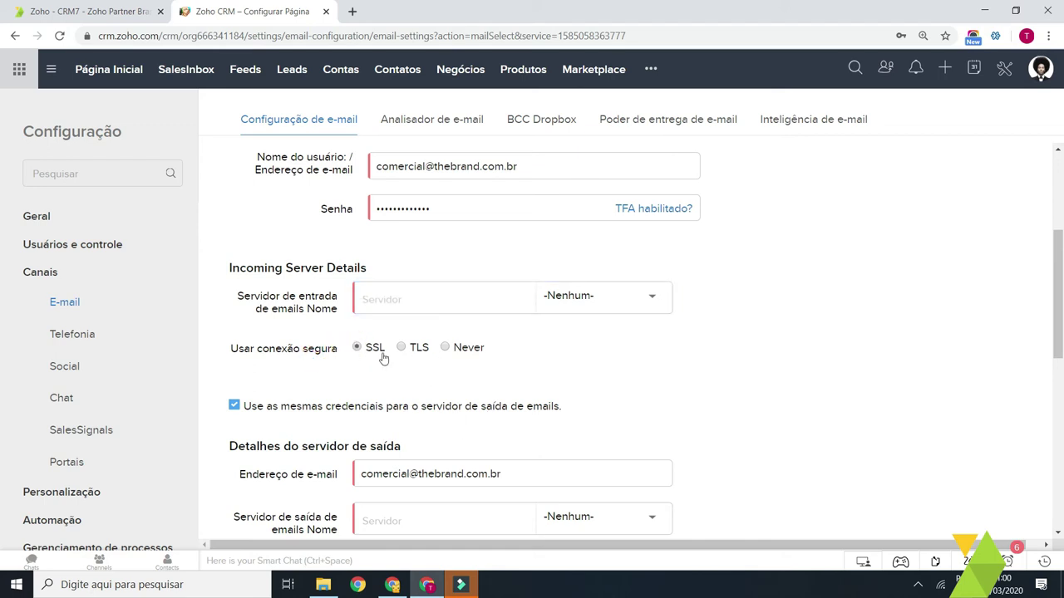
pyautogui.click(402, 347)
pyautogui.click(438, 348)
pyautogui.click(441, 348)
pyautogui.click(357, 347)
# Enter pop.nomedominio.com as the incoming server and choose port 993.
pyautogui.click(570, 297)
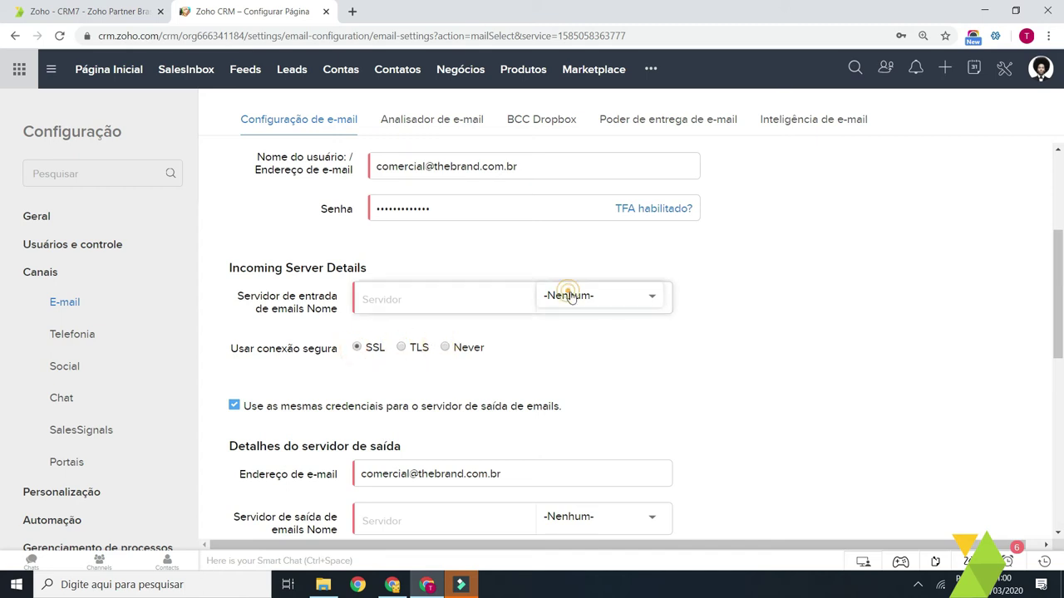
pyautogui.click(446, 301)
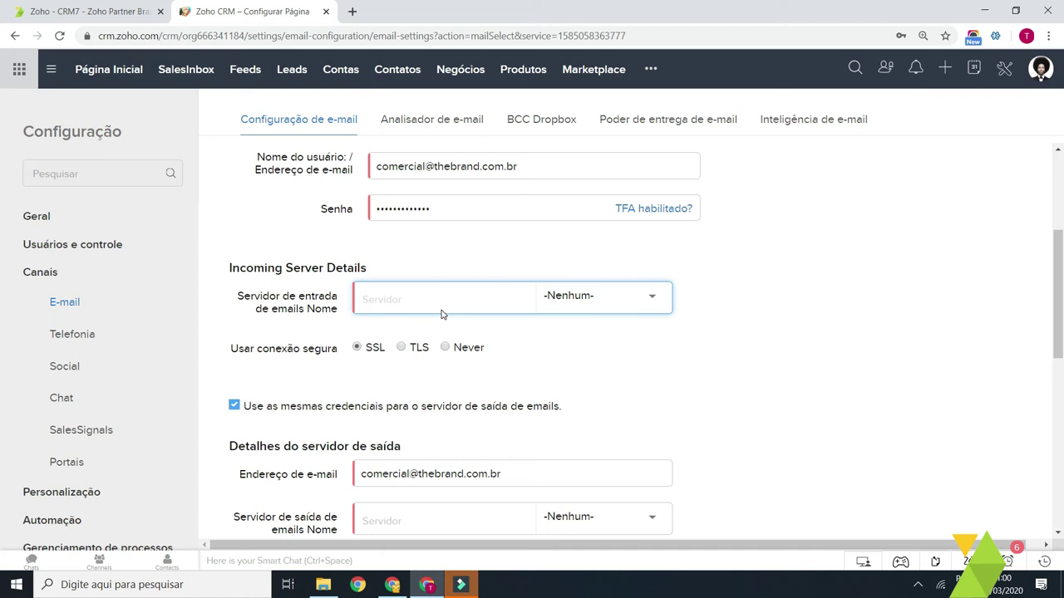
pyautogui.write('pop.nomedom')
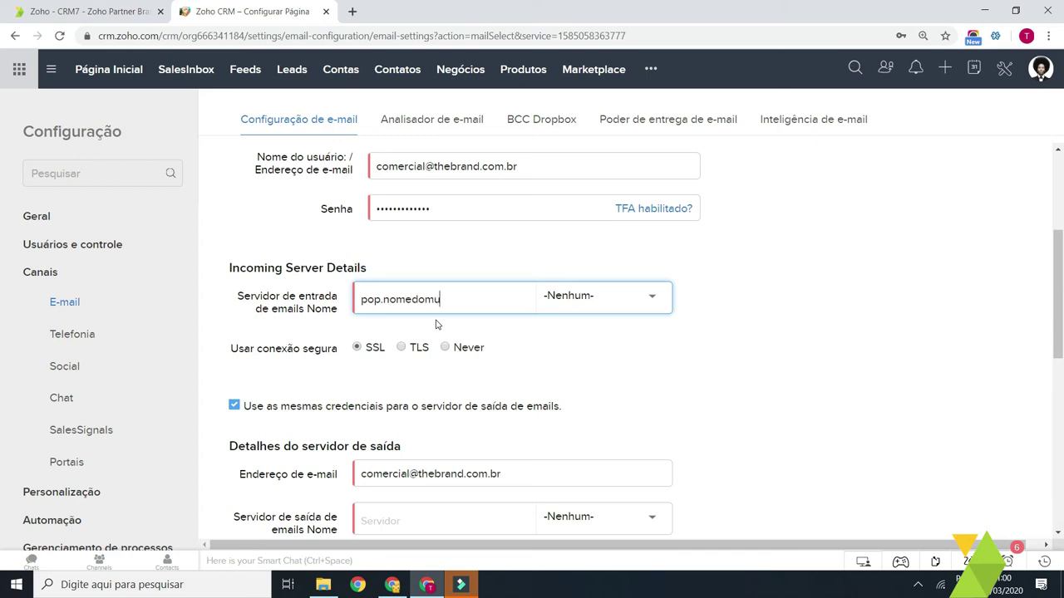
pyautogui.write('inio.com')
pyautogui.doubleClick(390, 297)
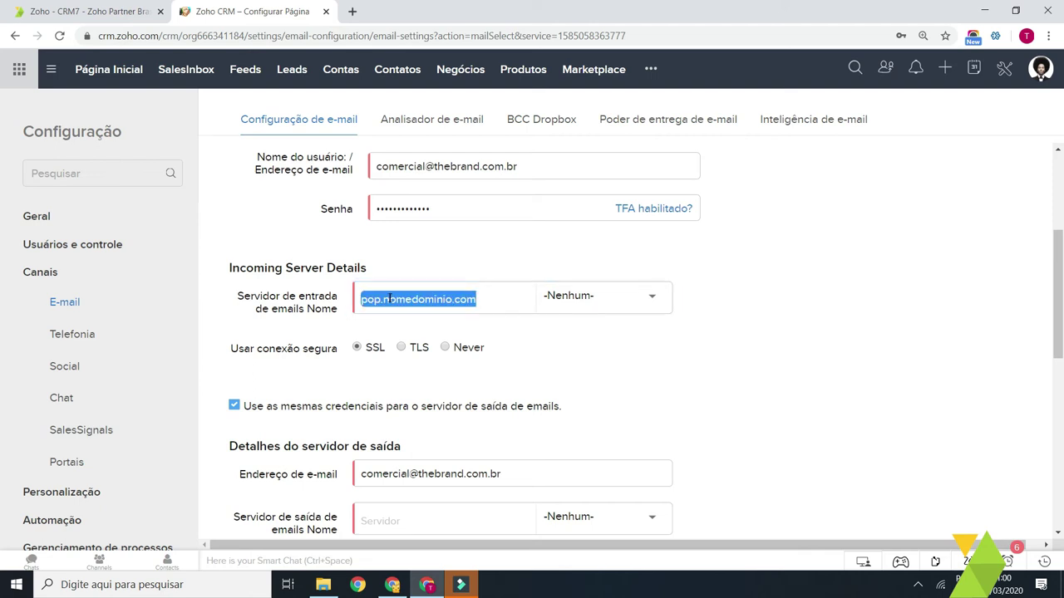
pyautogui.click(612, 298)
pyautogui.click(580, 357)
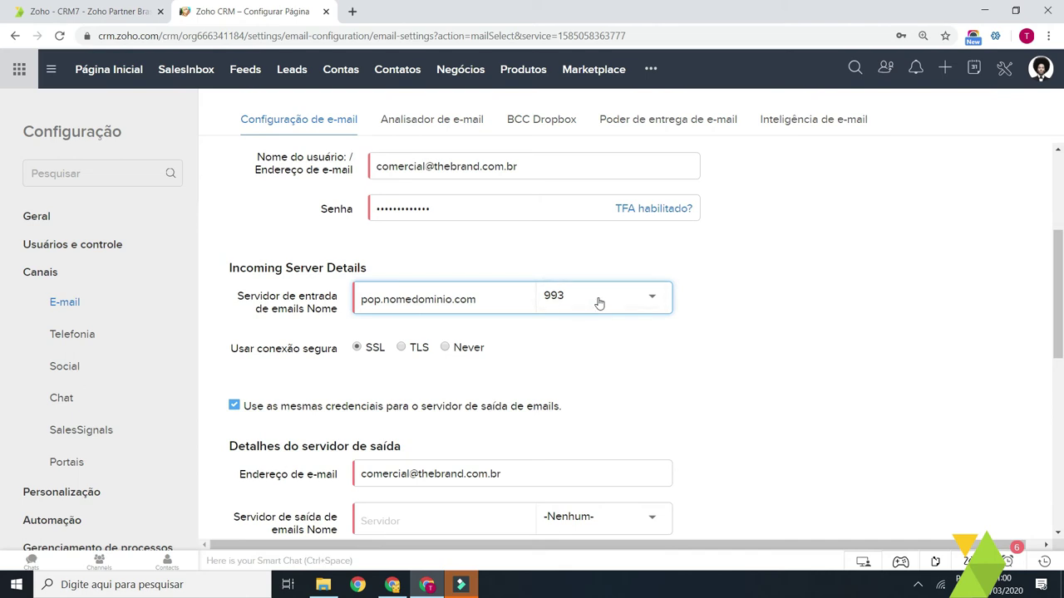
pyautogui.moveTo(1060, 296); pyautogui.dragTo(1062, 324)
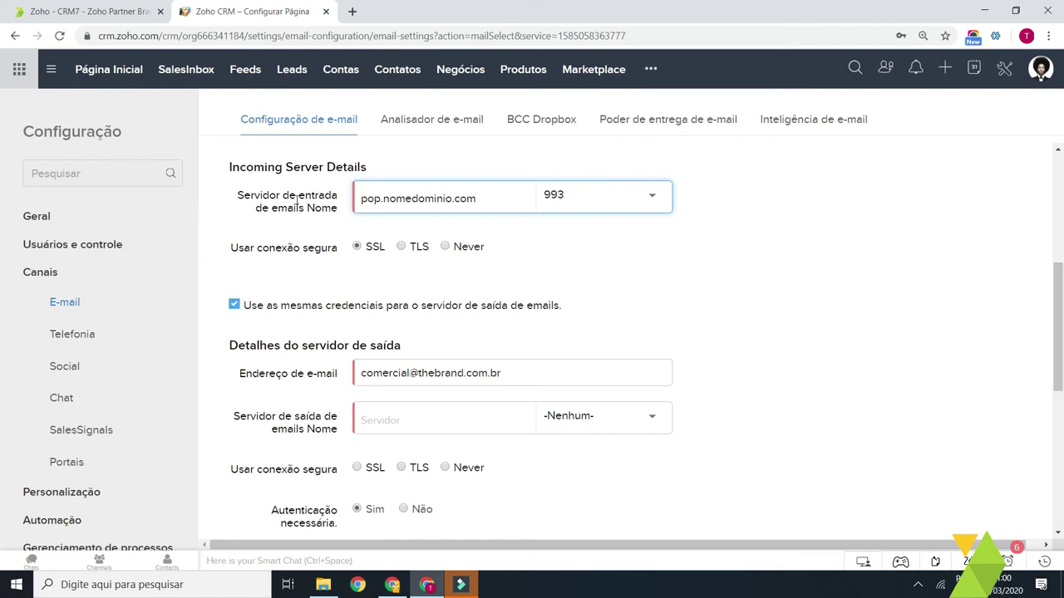
pyautogui.click(334, 214)
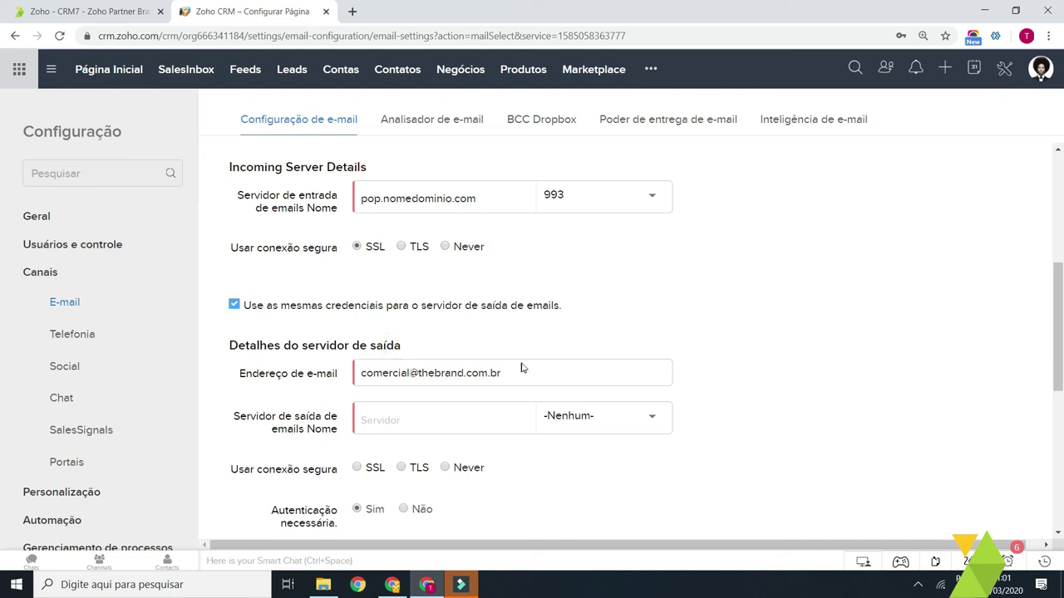
pyautogui.scroll(-2, 477, 375)
pyautogui.scroll(2, 356, 266)
pyautogui.scroll(-1, 370, 332)
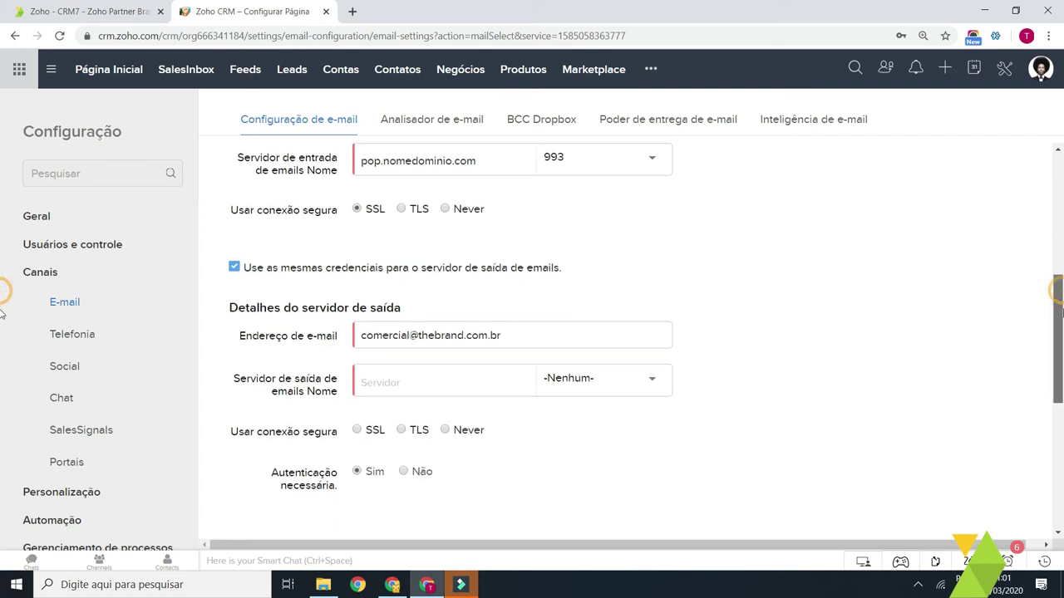
pyautogui.click(368, 364)
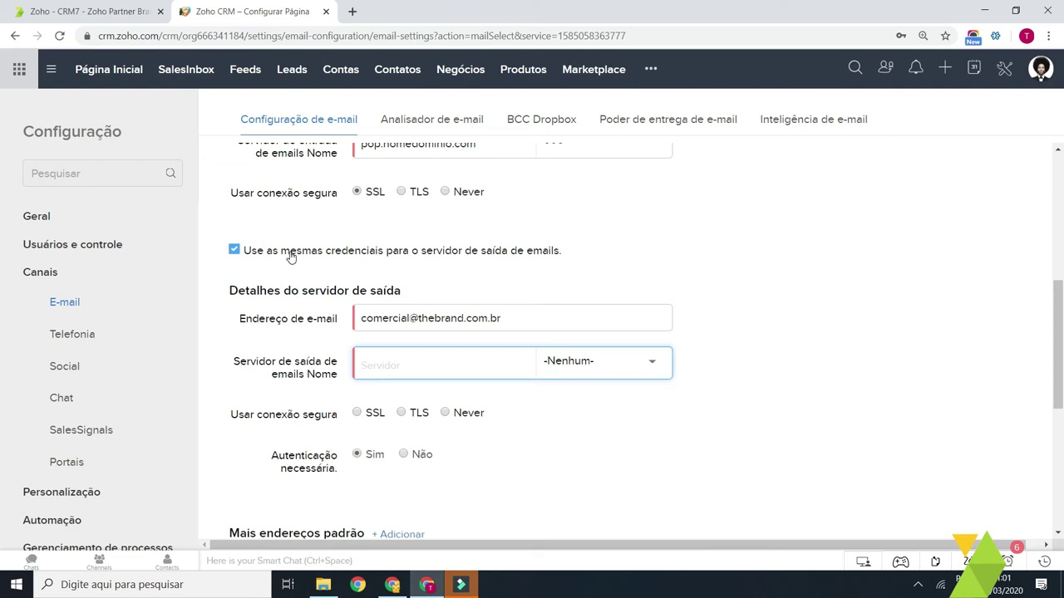
pyautogui.scroll(2, 290, 257)
pyautogui.scroll(-2, 369, 328)
pyautogui.click(386, 256)
pyautogui.click(387, 259)
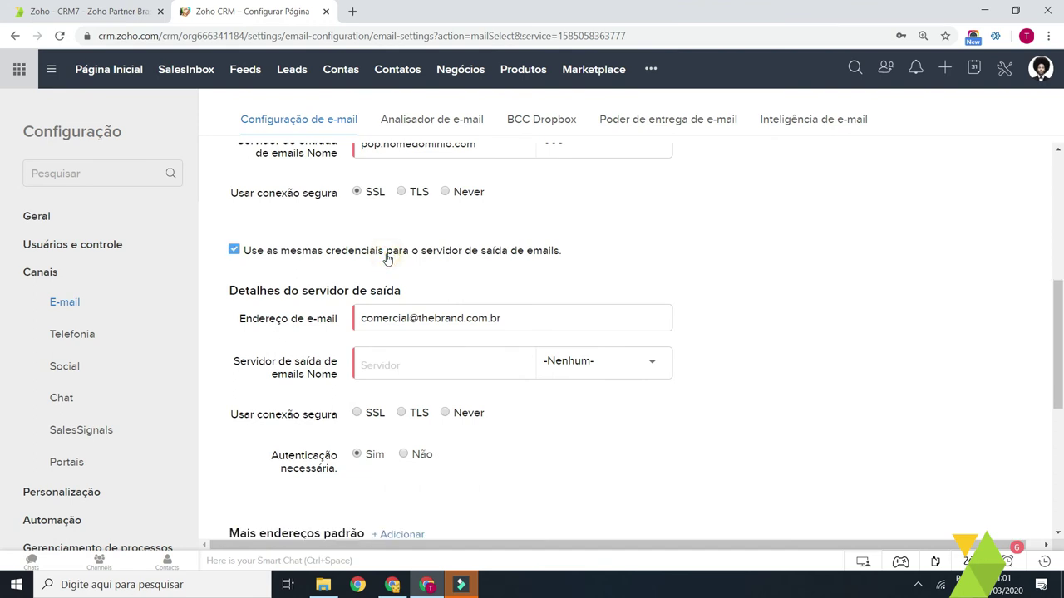
pyautogui.scroll(-1, 387, 259)
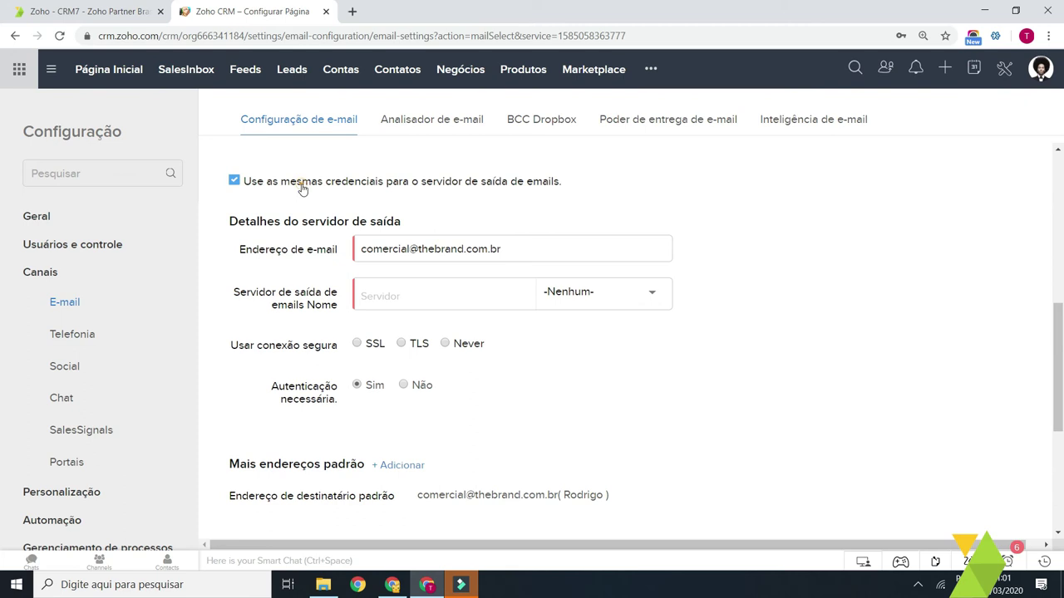
pyautogui.click(303, 187)
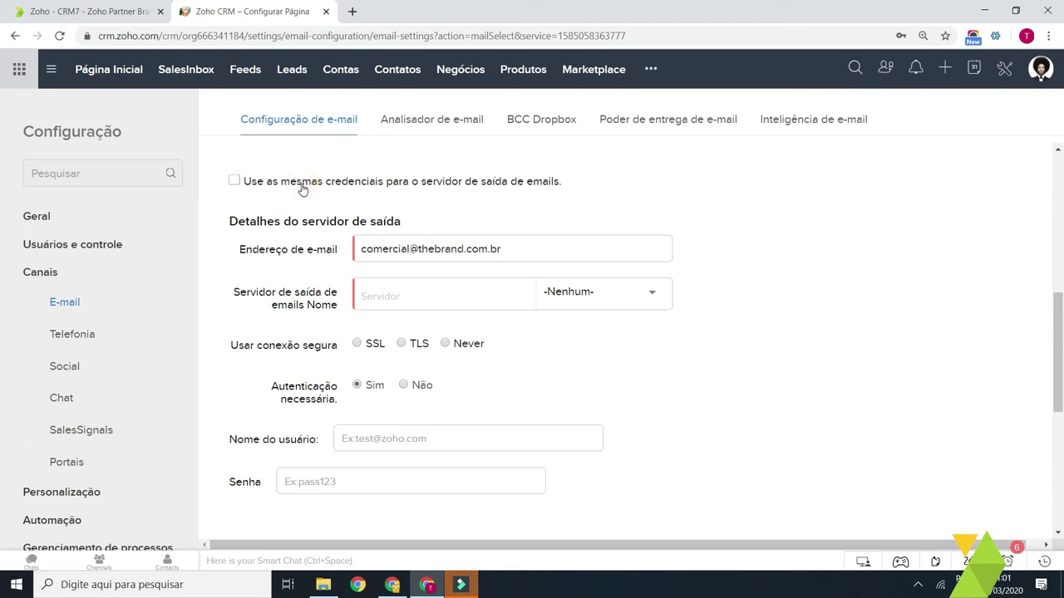
pyautogui.click(423, 438)
pyautogui.click(304, 481)
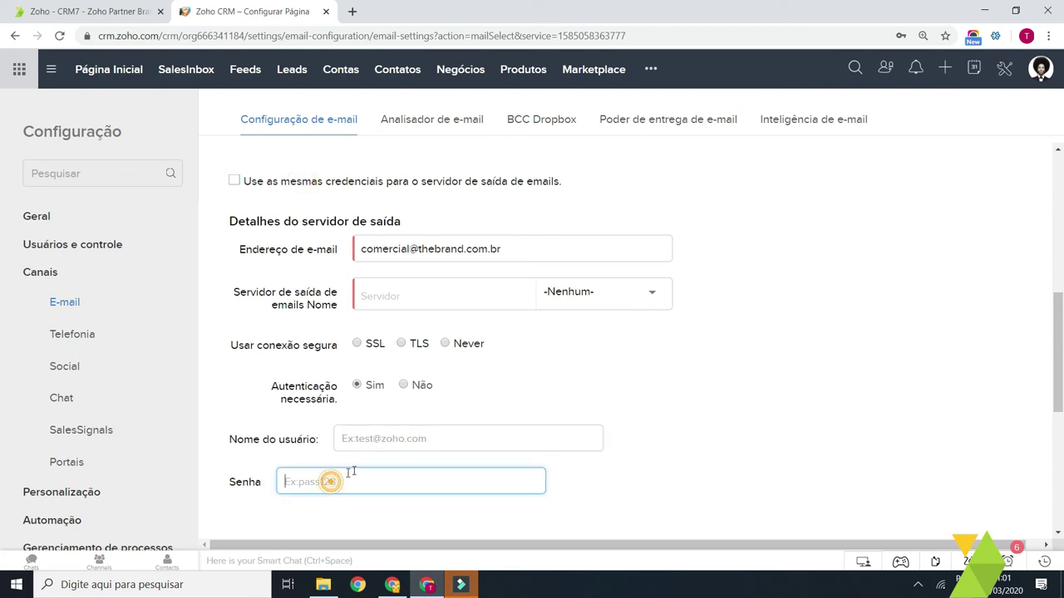
pyautogui.scroll(5, 421, 293)
pyautogui.click(422, 292)
pyautogui.click(432, 331)
pyautogui.click(420, 288)
pyautogui.scroll(-5, 348, 388)
pyautogui.scroll(1, 357, 325)
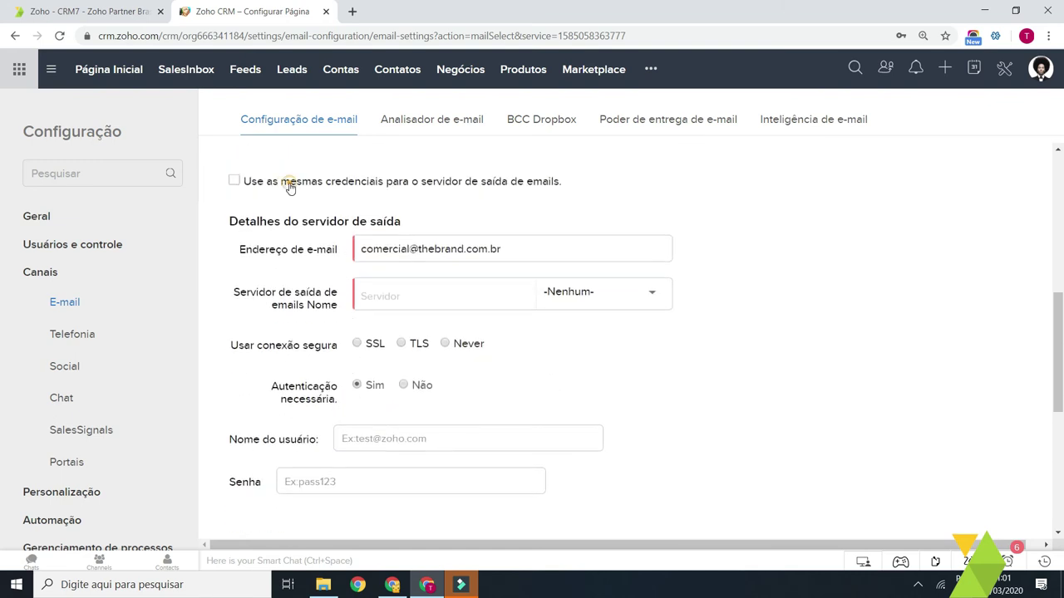
pyautogui.click(290, 184)
pyautogui.scroll(5, 824, 357)
pyautogui.scroll(-1, 2, 275)
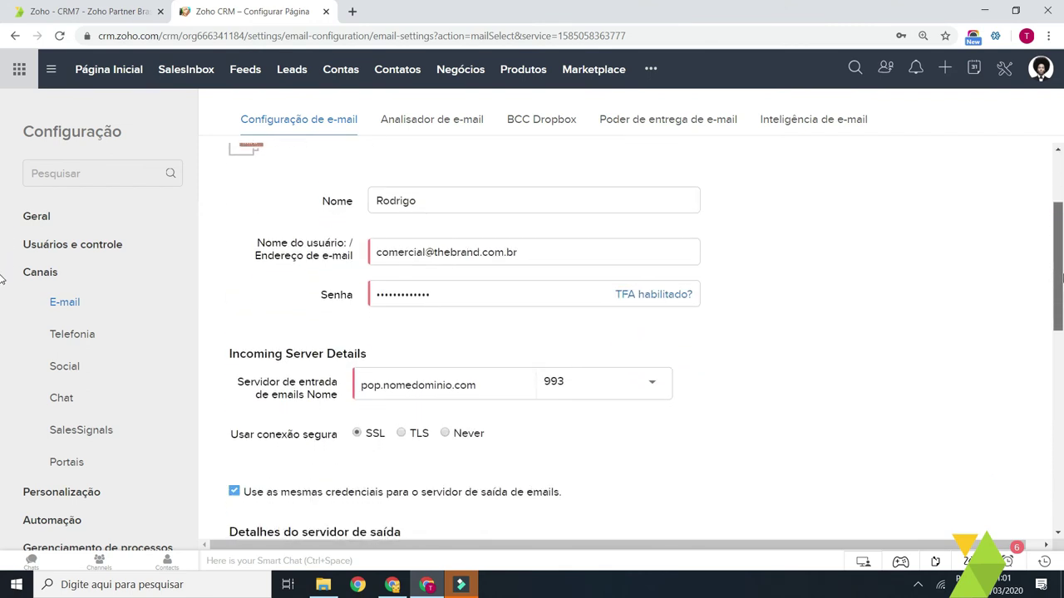
# Enter smtp.nomedominio.com as the outgoing server name.
pyautogui.moveTo(403, 250); pyautogui.dragTo(449, 289)
pyautogui.doubleClick(449, 288)
pyautogui.scroll(-1, 436, 337)
pyautogui.tripleClick(499, 314)
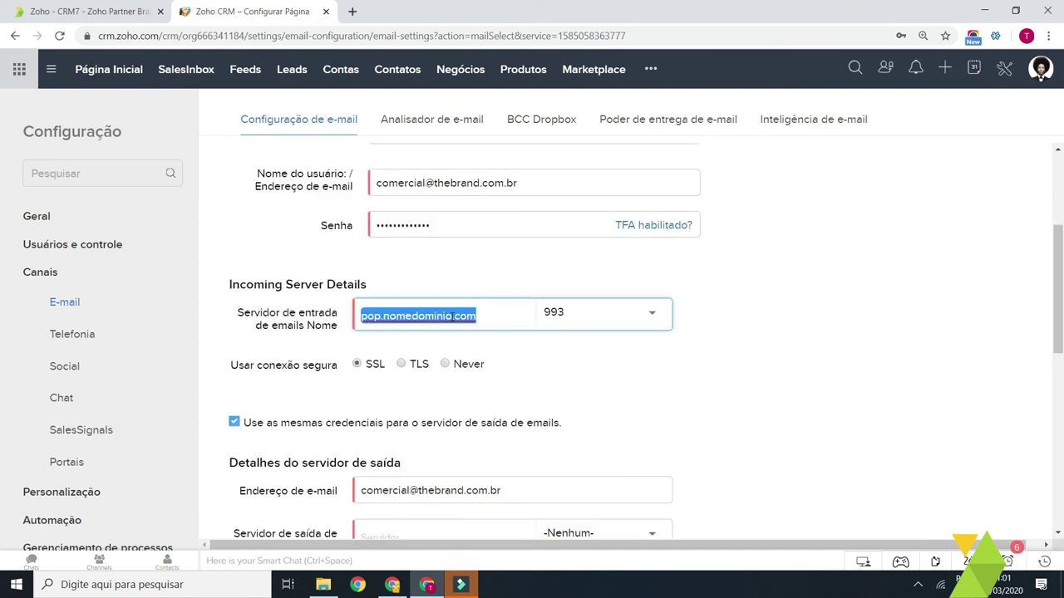
pyautogui.scroll(-2, 354, 236)
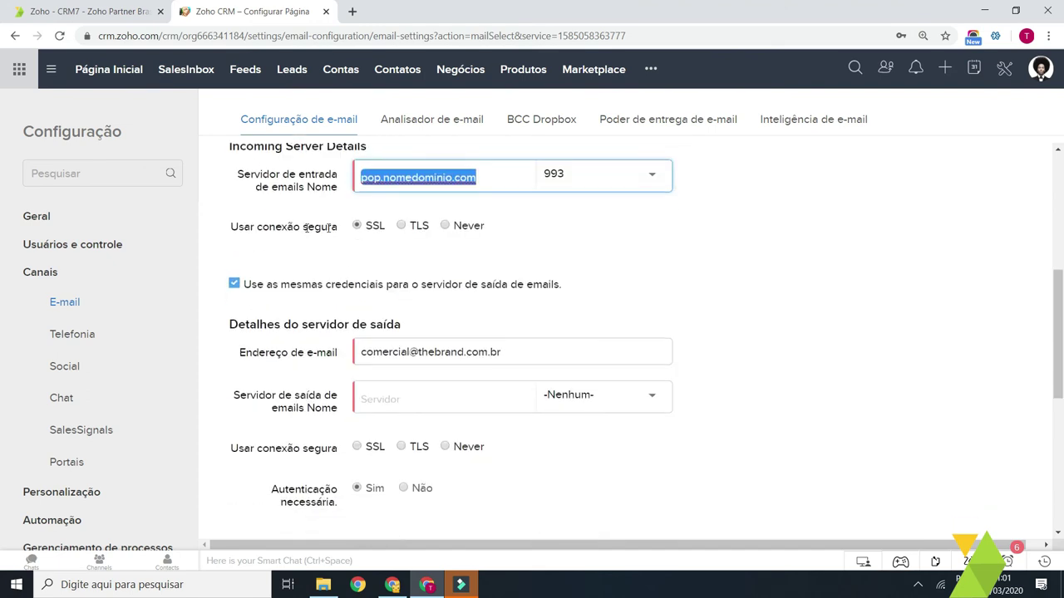
pyautogui.scroll(-1, 371, 232)
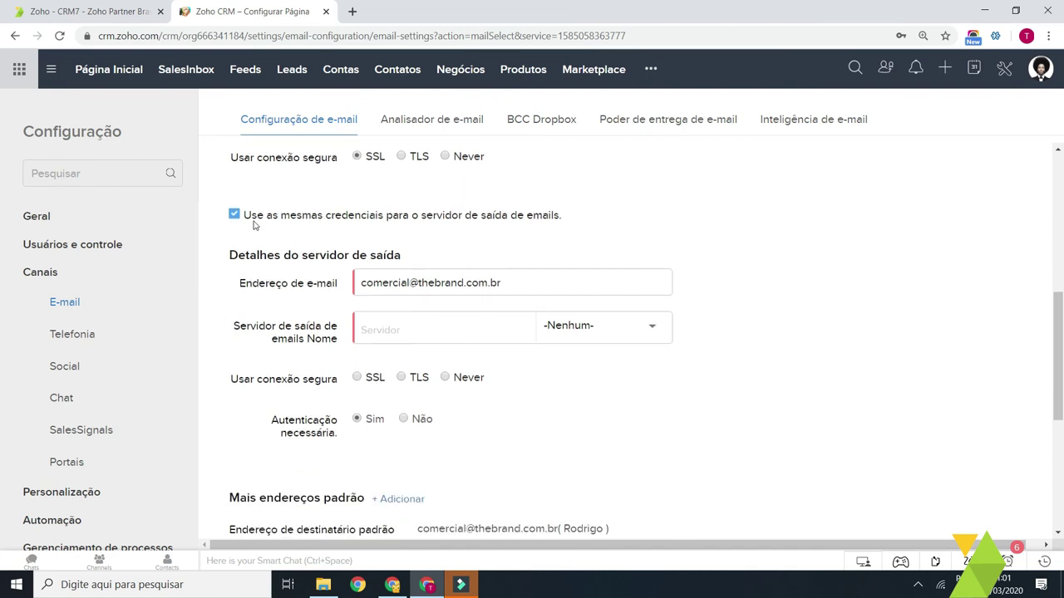
pyautogui.moveTo(542, 285); pyautogui.dragTo(325, 286)
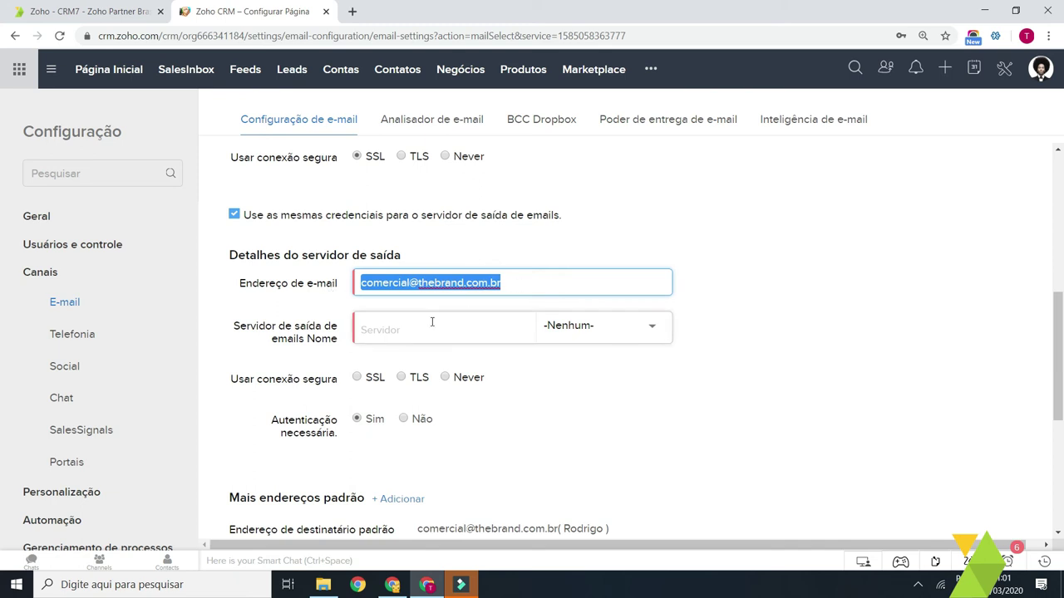
pyautogui.click(405, 333)
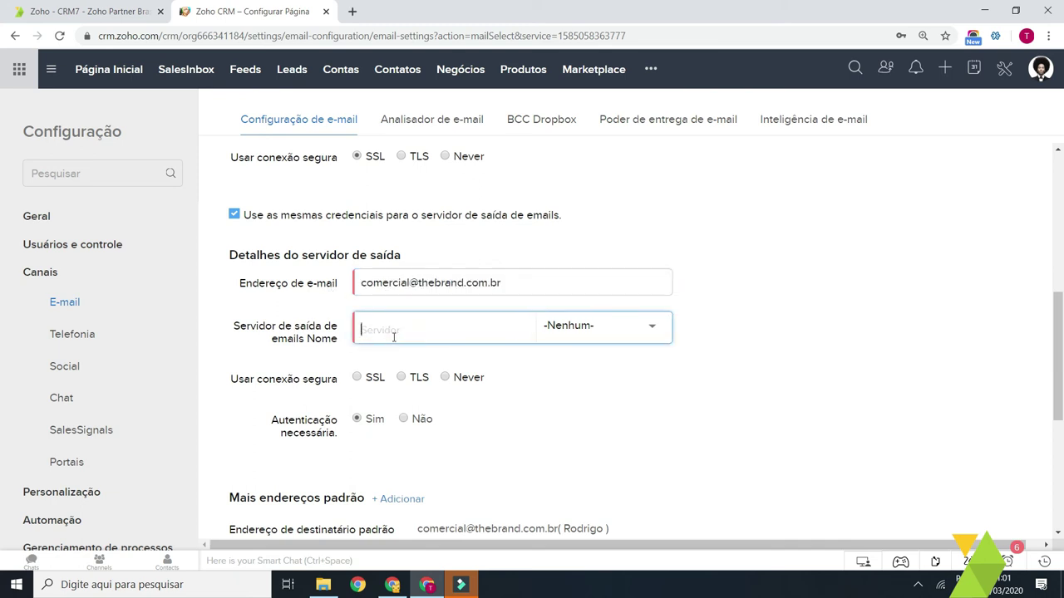
pyautogui.write('smtp.nomedominio.com')
pyautogui.click(601, 332)
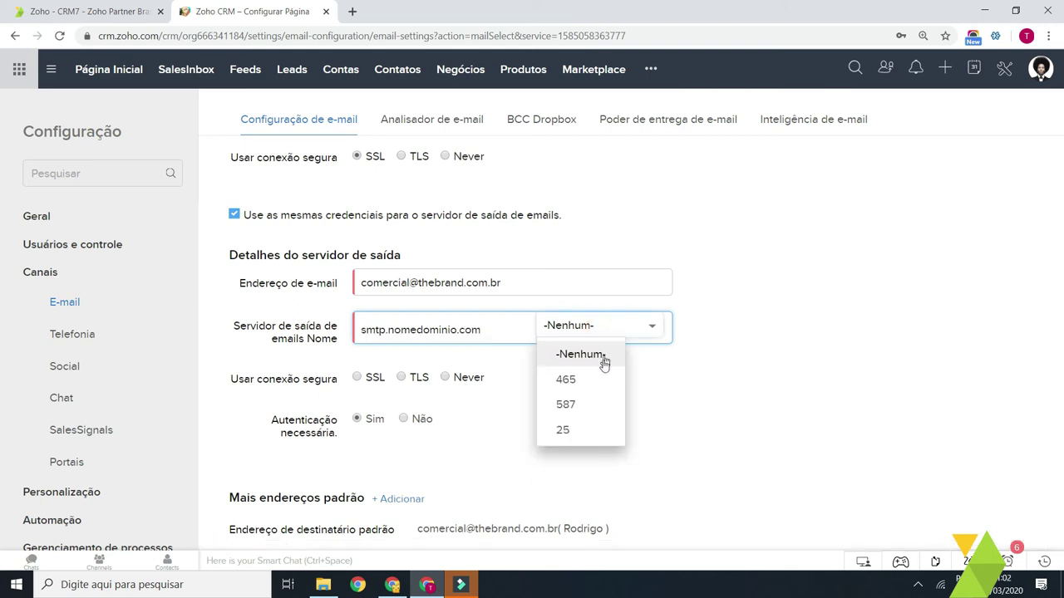
# Set the outgoing port to 587 with TLS, after briefly trying 465, and scroll to sharing.
pyautogui.click(584, 404)
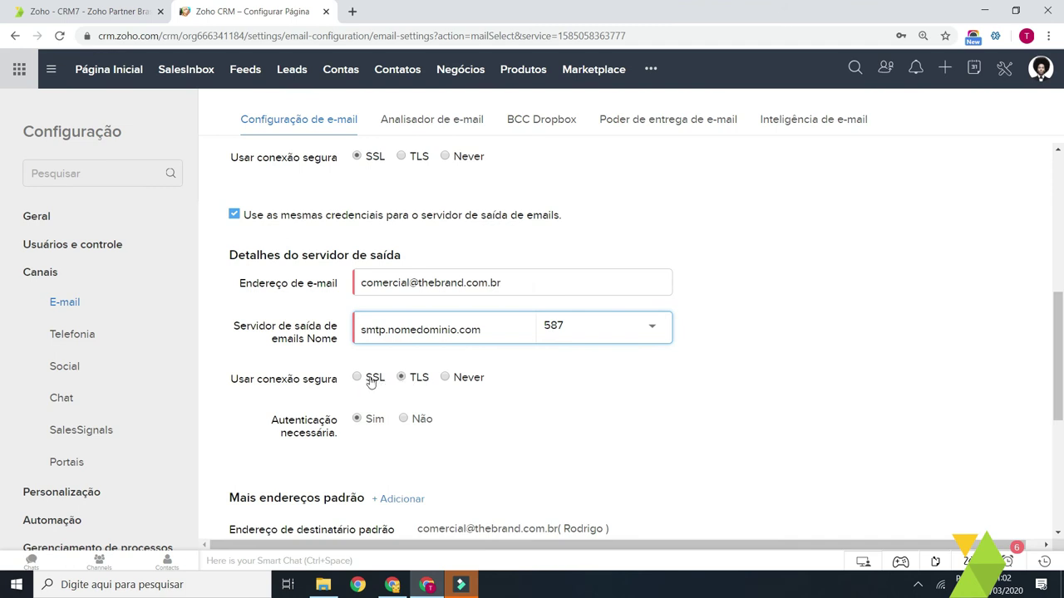
pyautogui.click(628, 331)
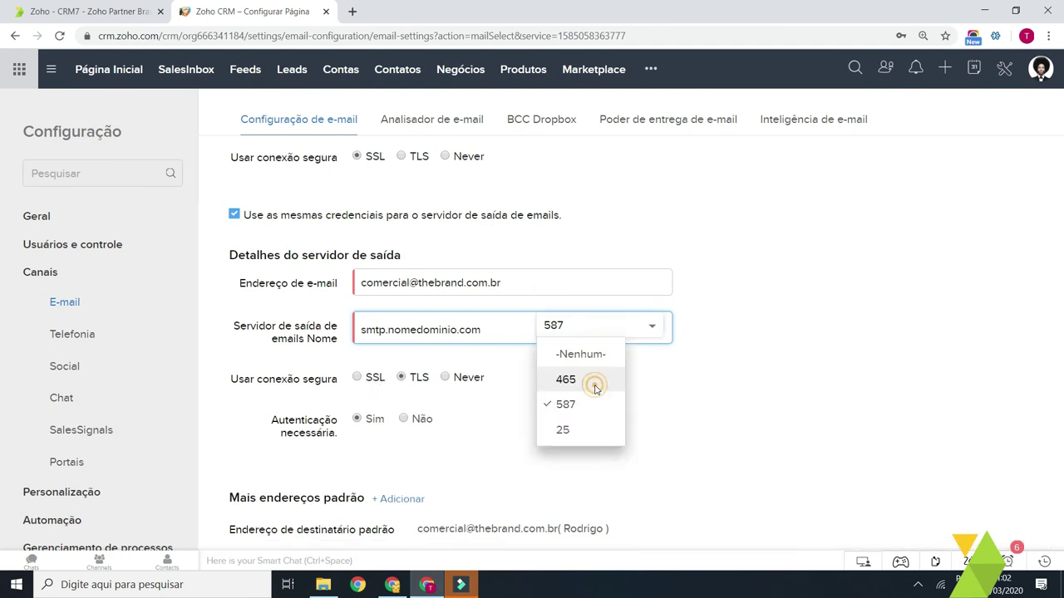
pyautogui.click(593, 380)
pyautogui.click(550, 332)
pyautogui.click(570, 405)
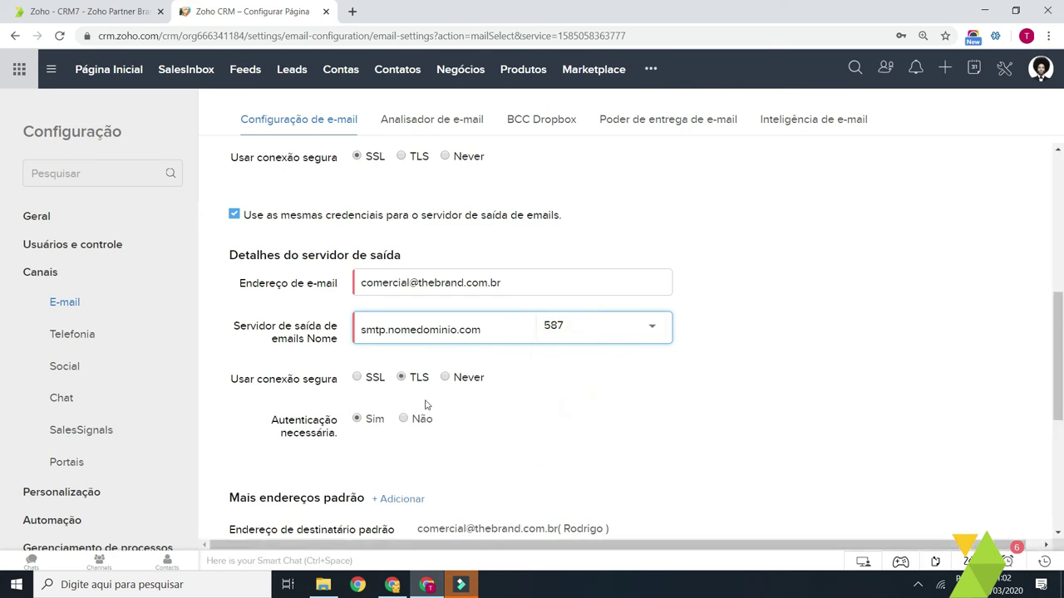
pyautogui.scroll(-1, 425, 405)
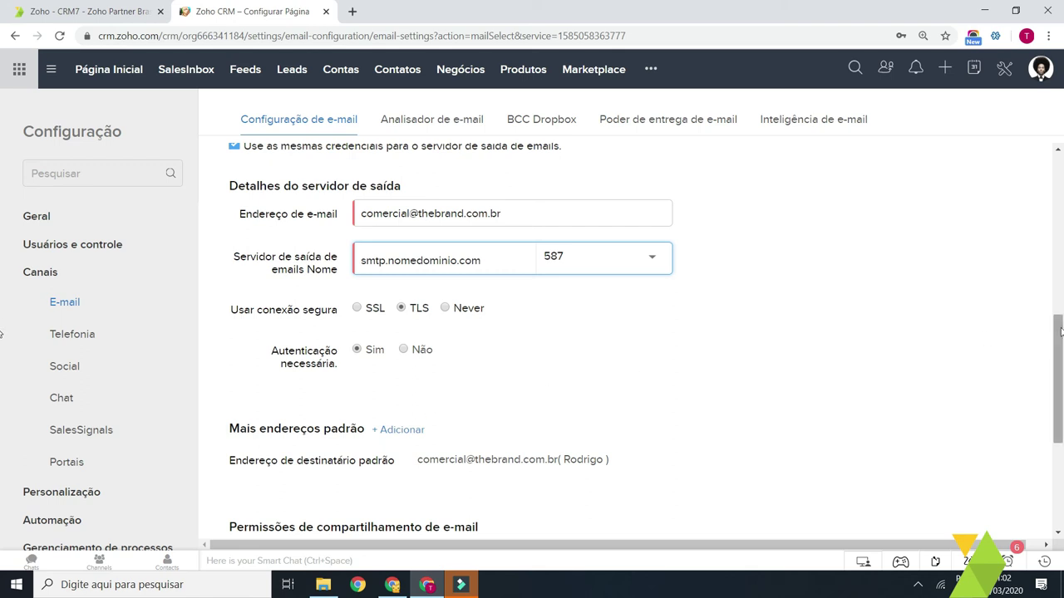
pyautogui.moveTo(1057, 352); pyautogui.dragTo(1058, 390)
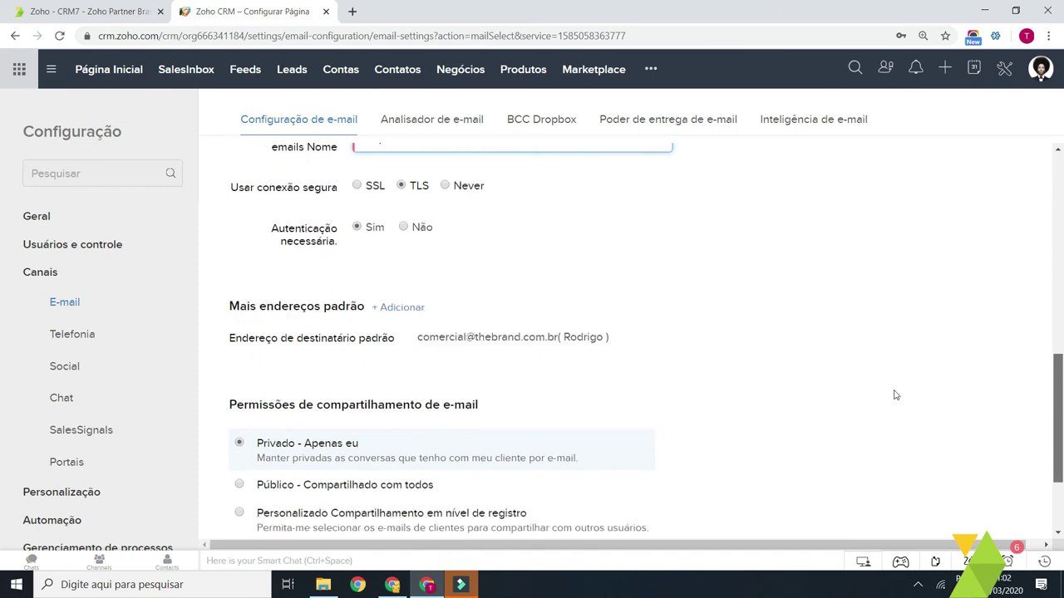
pyautogui.click(241, 337)
pyautogui.click(403, 332)
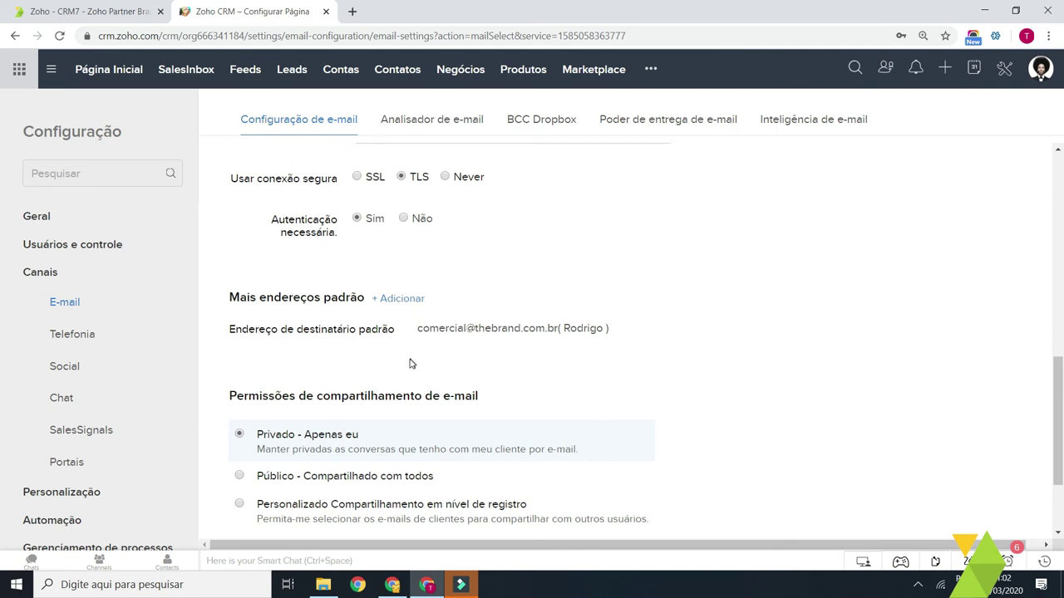
pyautogui.scroll(-1, 303, 388)
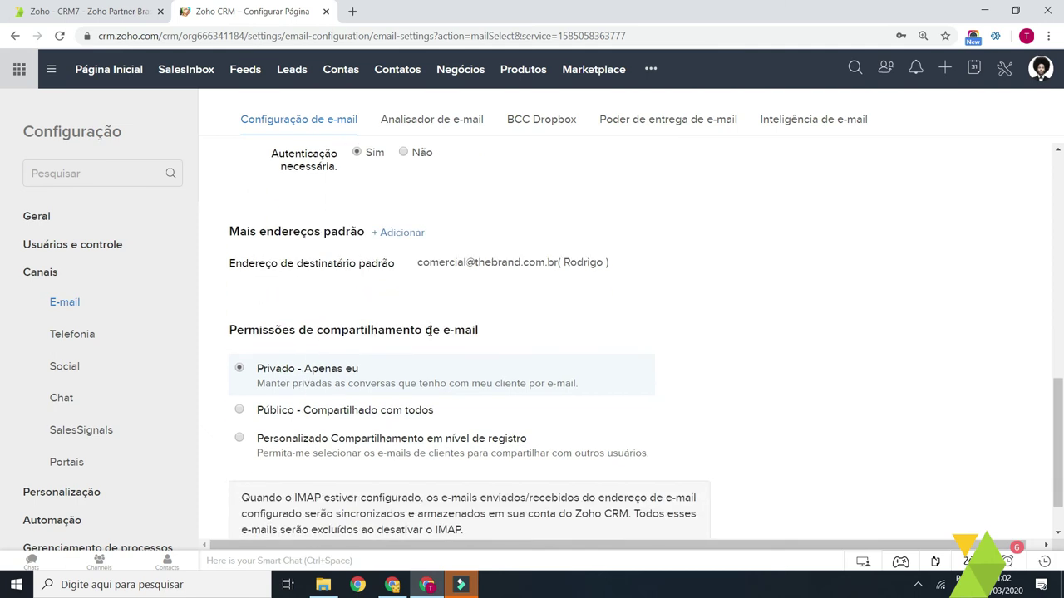
pyautogui.scroll(-1, 428, 330)
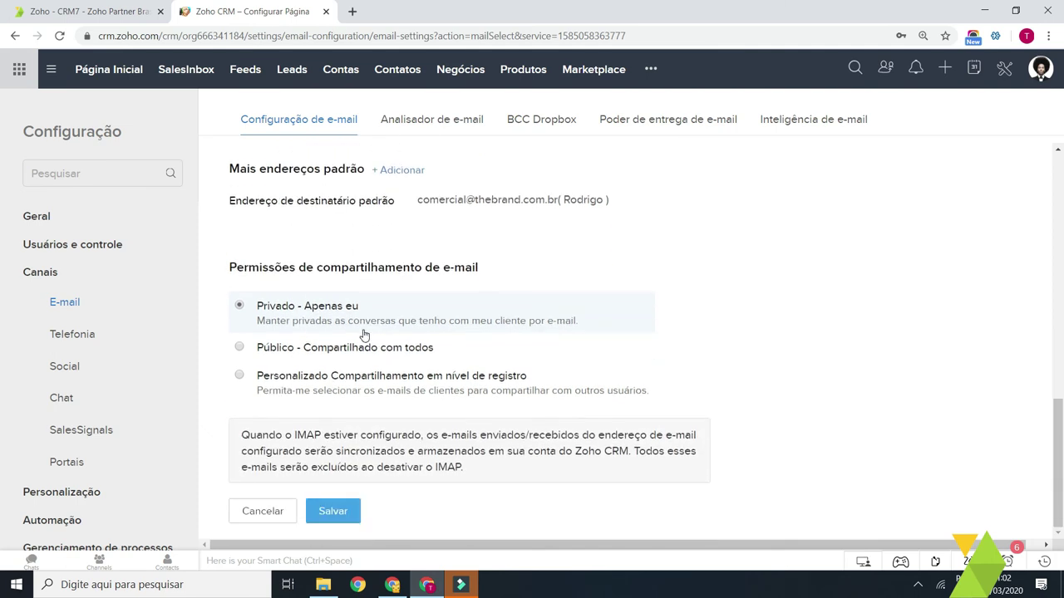
# Remove the 'undefined' excluded domain and set sharing to Personalizado record-level sharing.
pyautogui.click(321, 346)
pyautogui.click(528, 238)
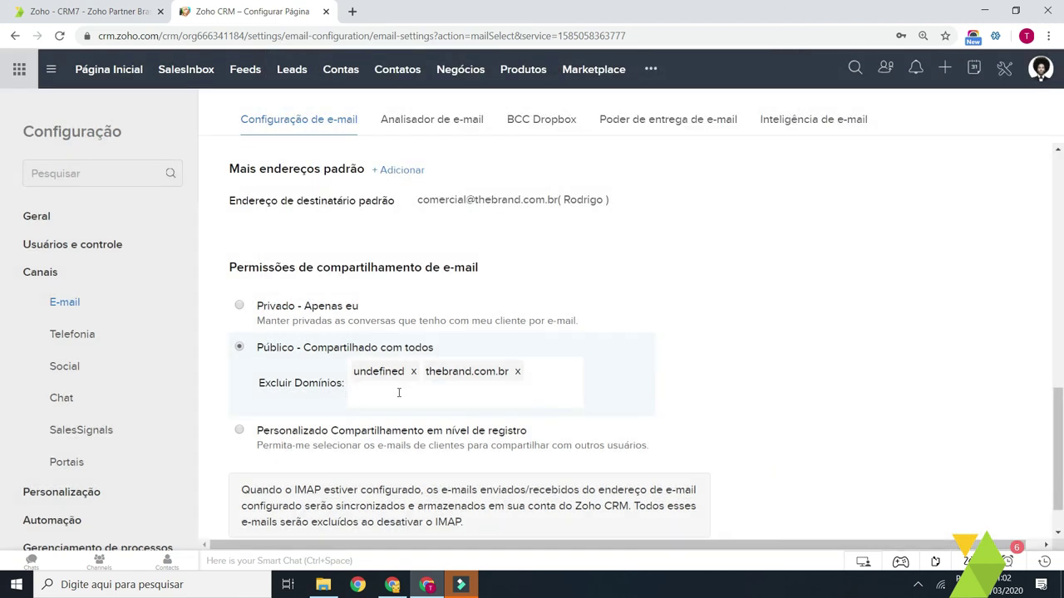
pyautogui.click(402, 395)
pyautogui.click(414, 373)
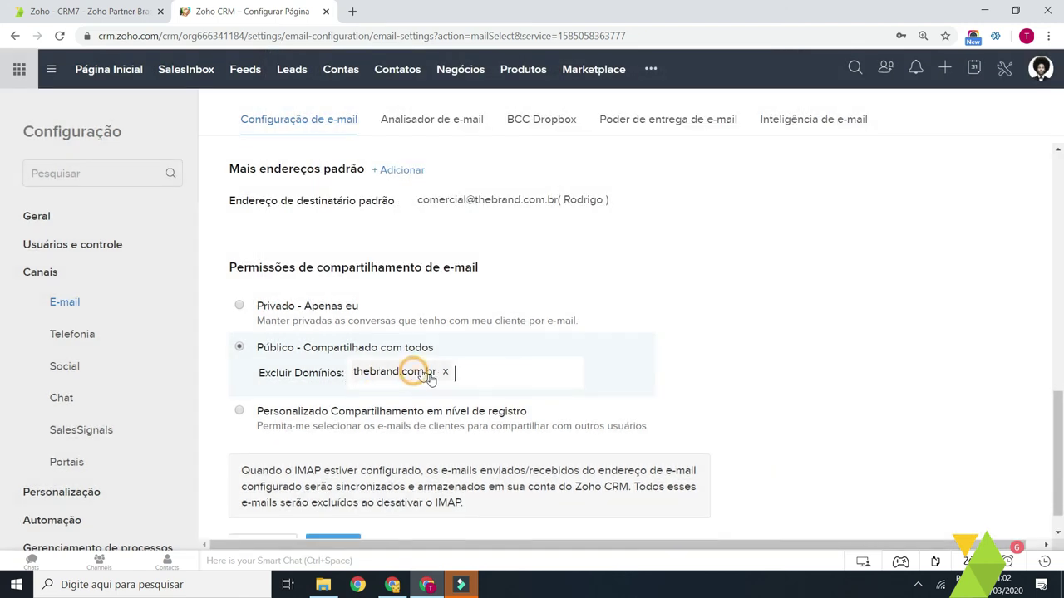
pyautogui.click(349, 423)
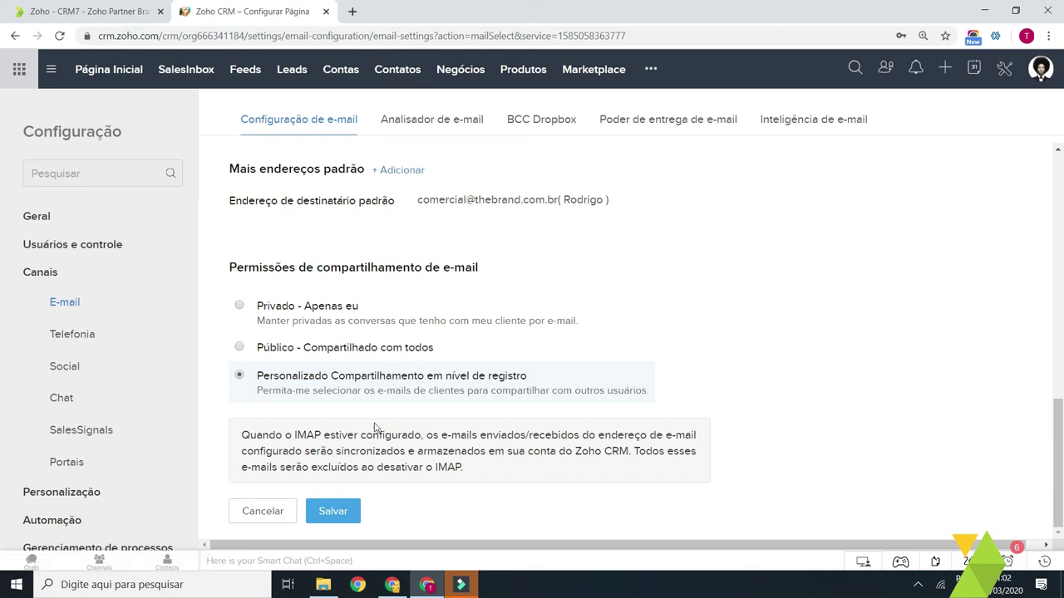
pyautogui.scroll(10, 487, 358)
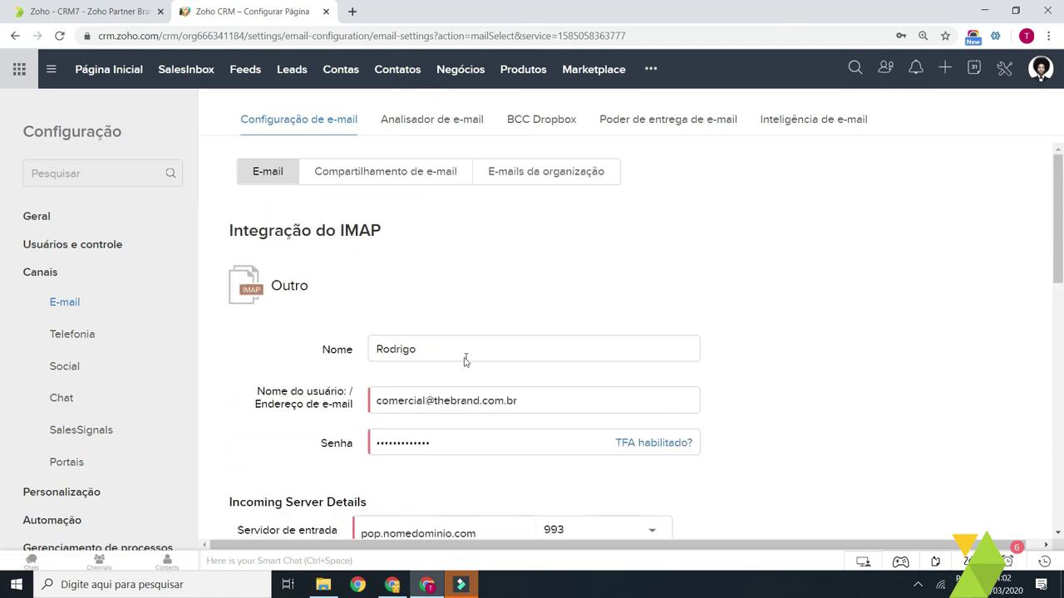
# Start a new inbox connection, pick Zoho Mail, and select IMAP (Preferido).
pyautogui.scroll(-4, 460, 353)
pyautogui.scroll(-6, 460, 354)
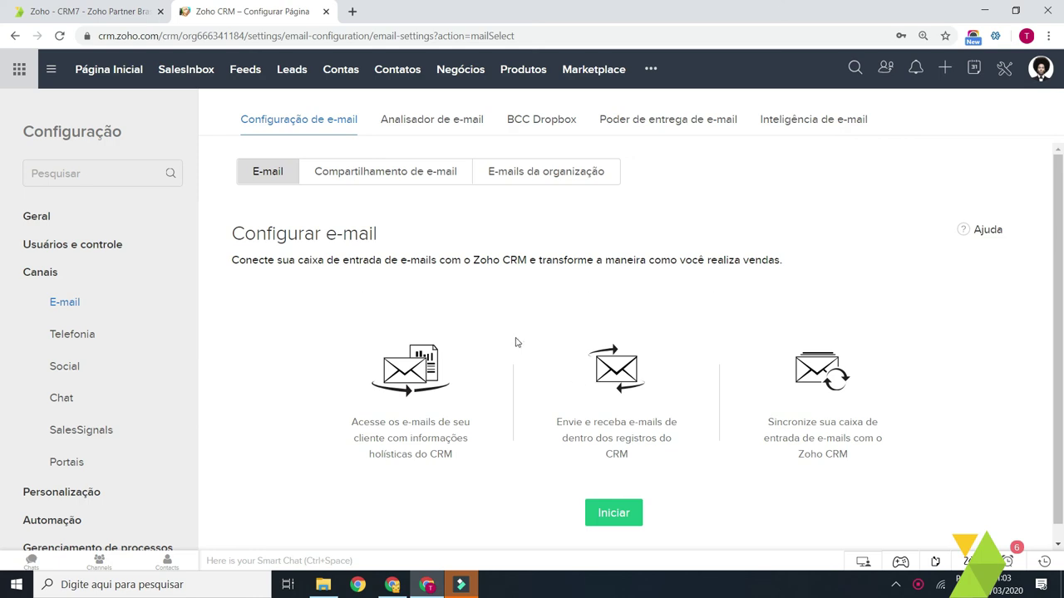
pyautogui.scroll(-1, 496, 341)
pyautogui.click(612, 497)
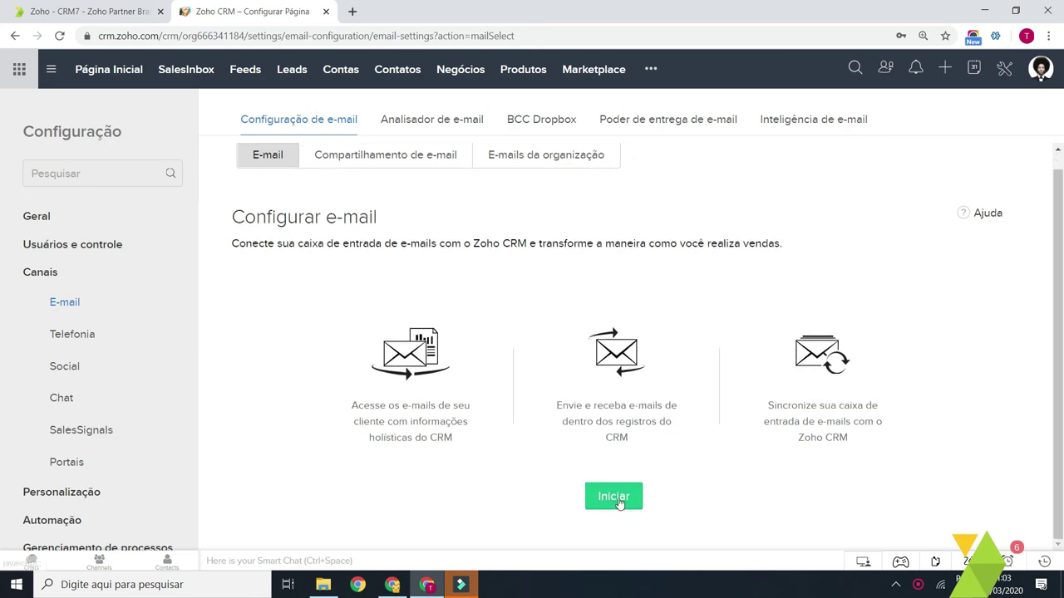
pyautogui.click(625, 501)
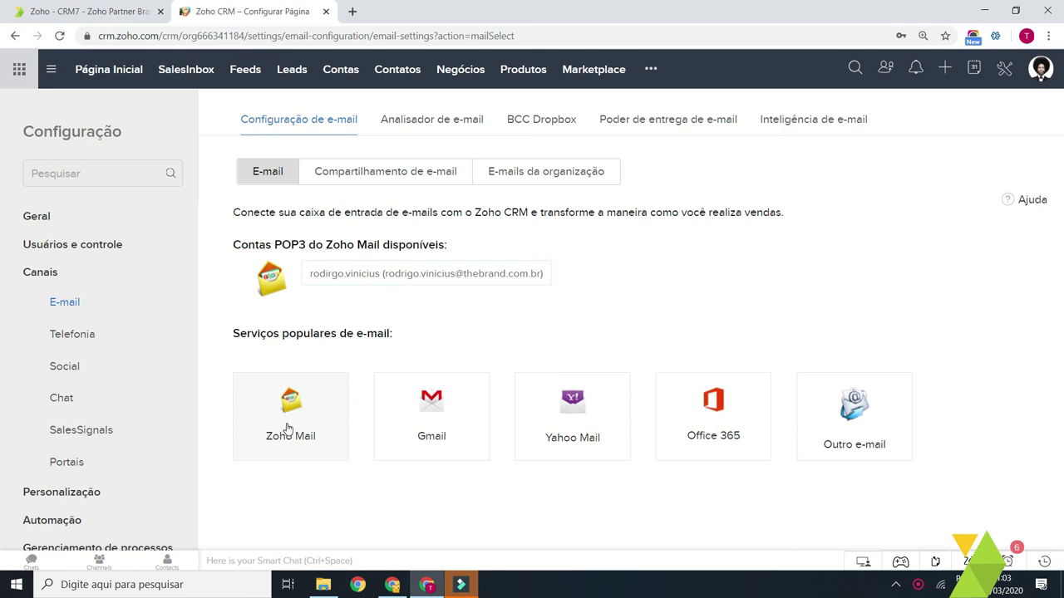
pyautogui.click(293, 425)
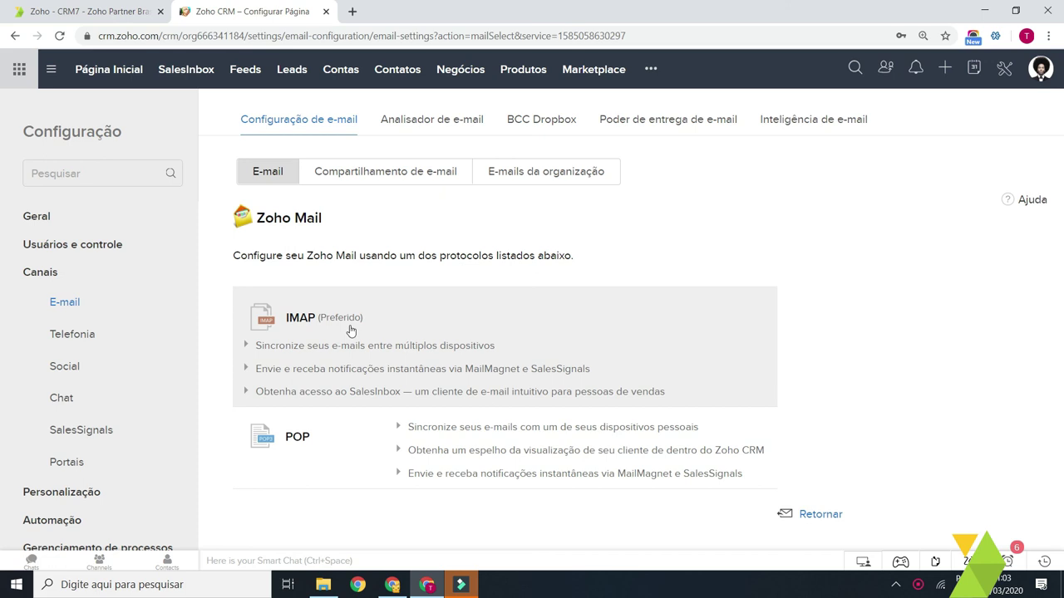
pyautogui.click(384, 344)
# Enter the display name, the Zoho Mail e-mail address and its password, then continue.
pyautogui.click(391, 342)
pyautogui.write('Rodrigo')
pyautogui.press('Tab')
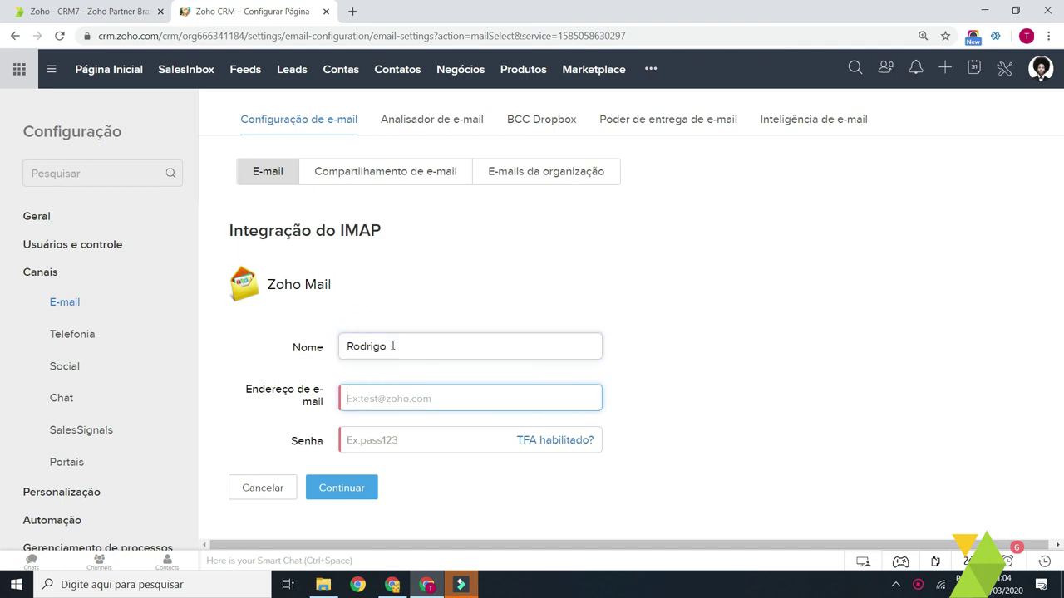
pyautogui.press('Tab')
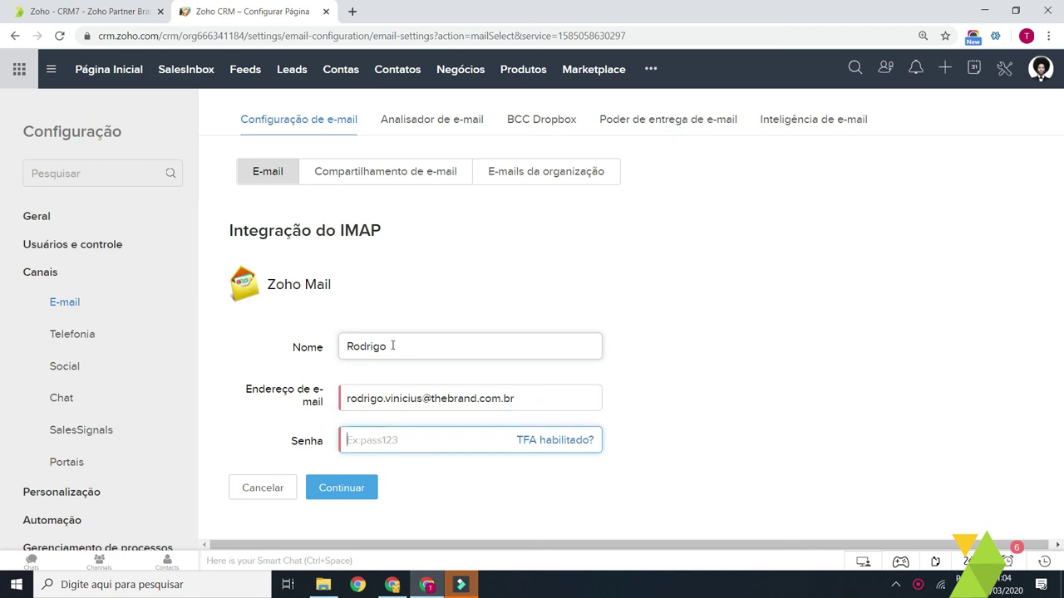
pyautogui.write('•••••')
pyautogui.press('BackSpace')
pyautogui.write('••')
pyautogui.click(342, 488)
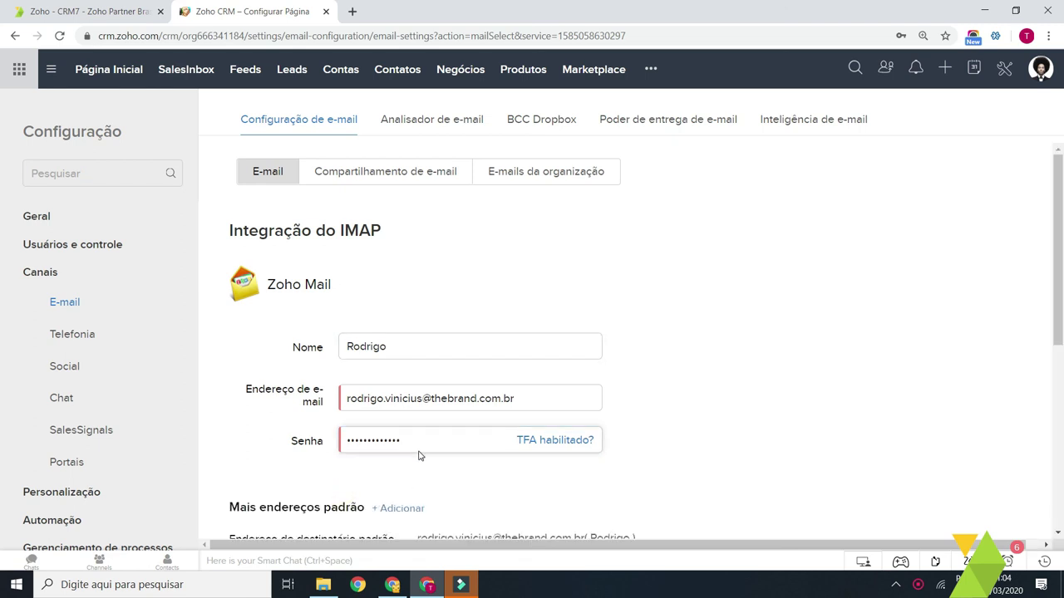
# Expand the server details, showing imappro.zoho.com on 993 and smtp.zoho.com on 465.
pyautogui.scroll(-2, 419, 385)
pyautogui.scroll(-3, 420, 385)
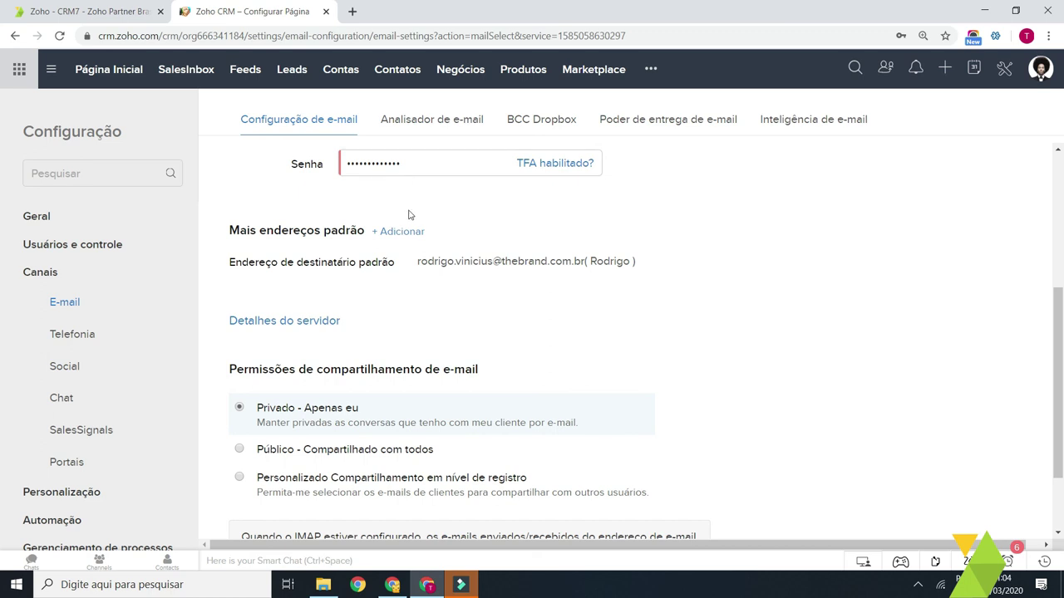
pyautogui.scroll(-2, 366, 322)
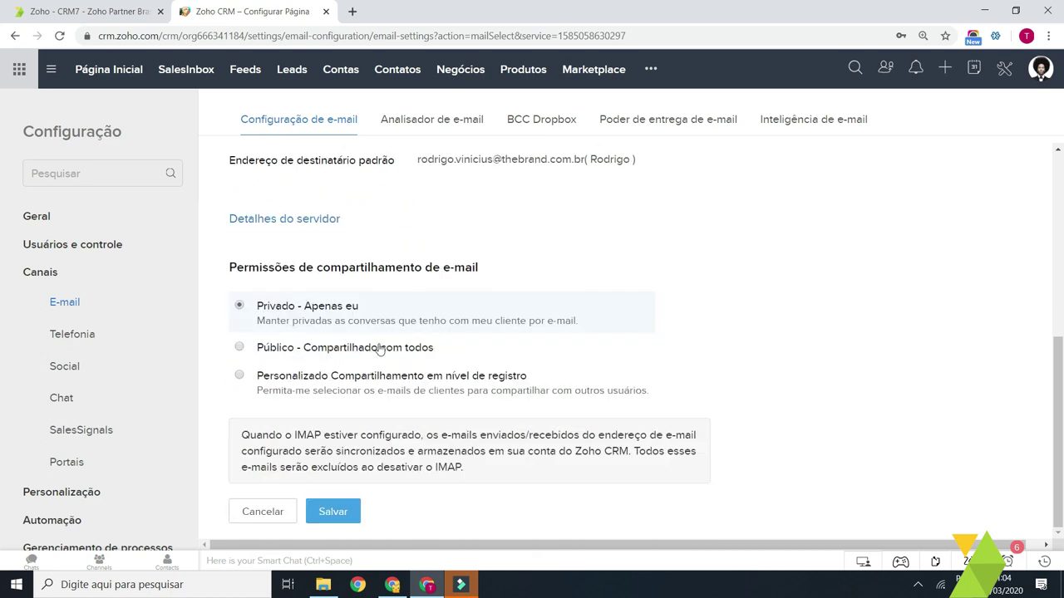
pyautogui.scroll(3, 370, 345)
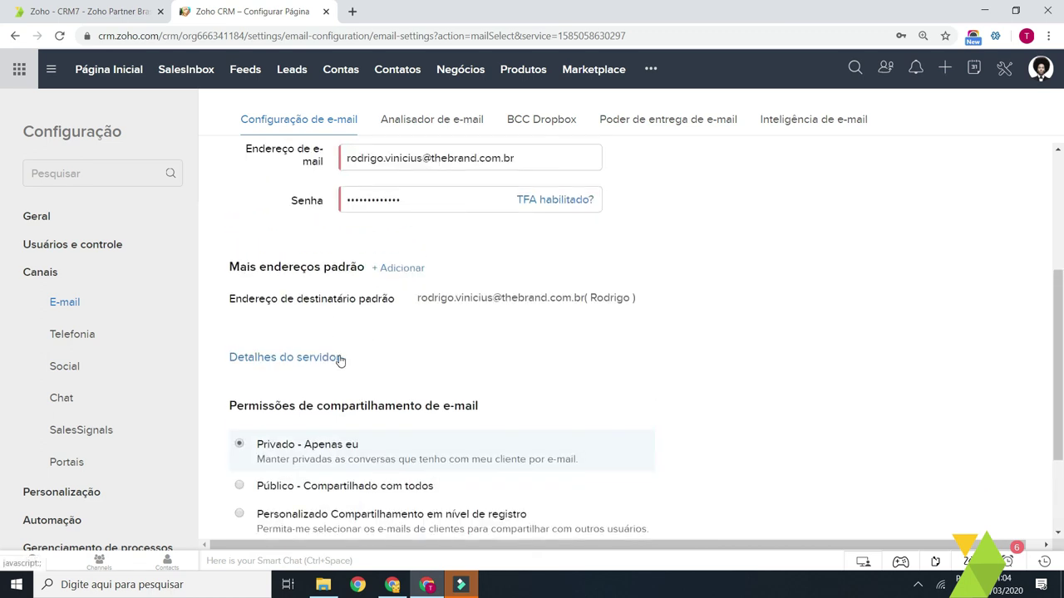
pyautogui.scroll(2, 350, 369)
pyautogui.scroll(-2, 351, 378)
pyautogui.scroll(-2, 350, 384)
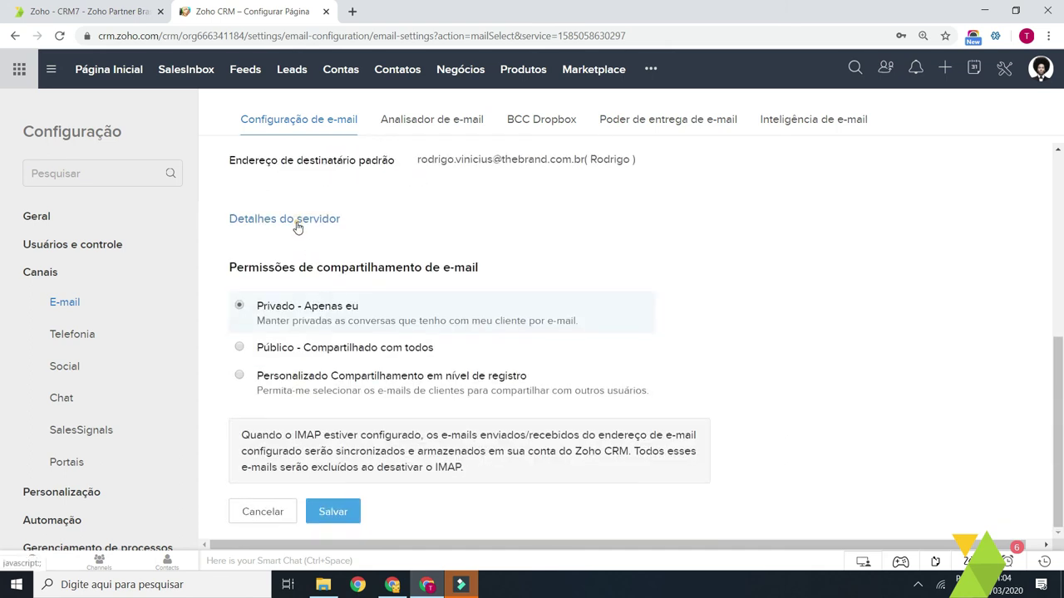
pyautogui.click(298, 220)
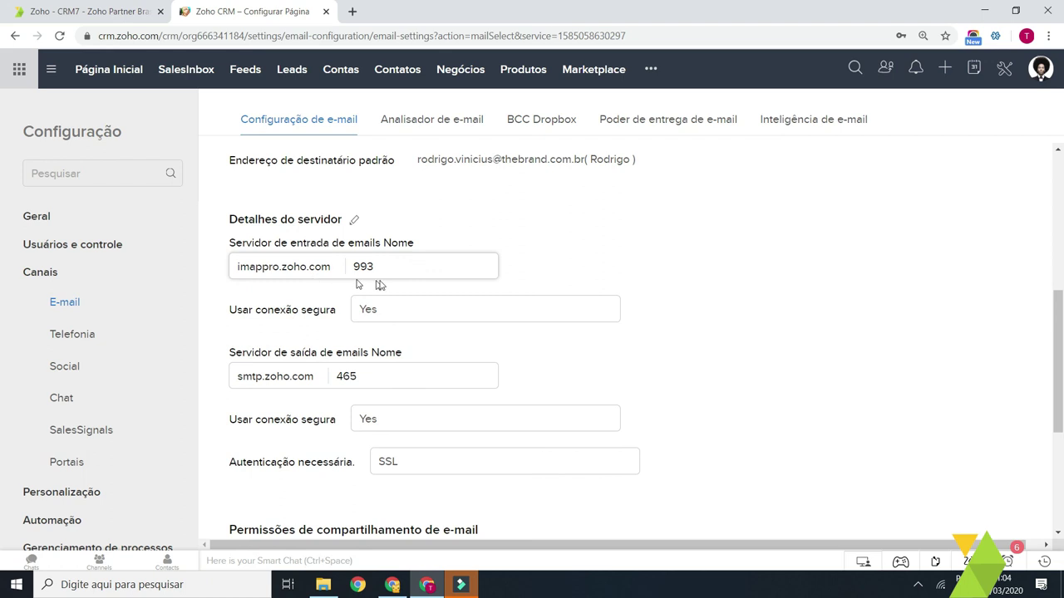
# Review the server addresses and scroll down to the sharing permissions.
pyautogui.moveTo(271, 267); pyautogui.dragTo(321, 267)
pyautogui.moveTo(271, 376); pyautogui.dragTo(341, 377)
pyautogui.scroll(-1, 350, 349)
pyautogui.scroll(2, 363, 265)
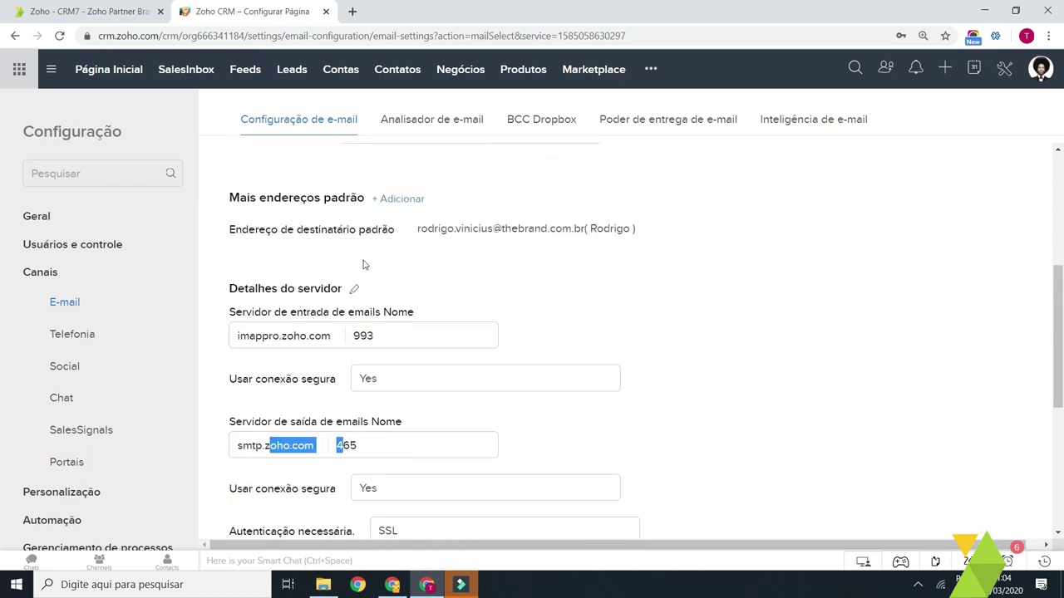
pyautogui.click(325, 289)
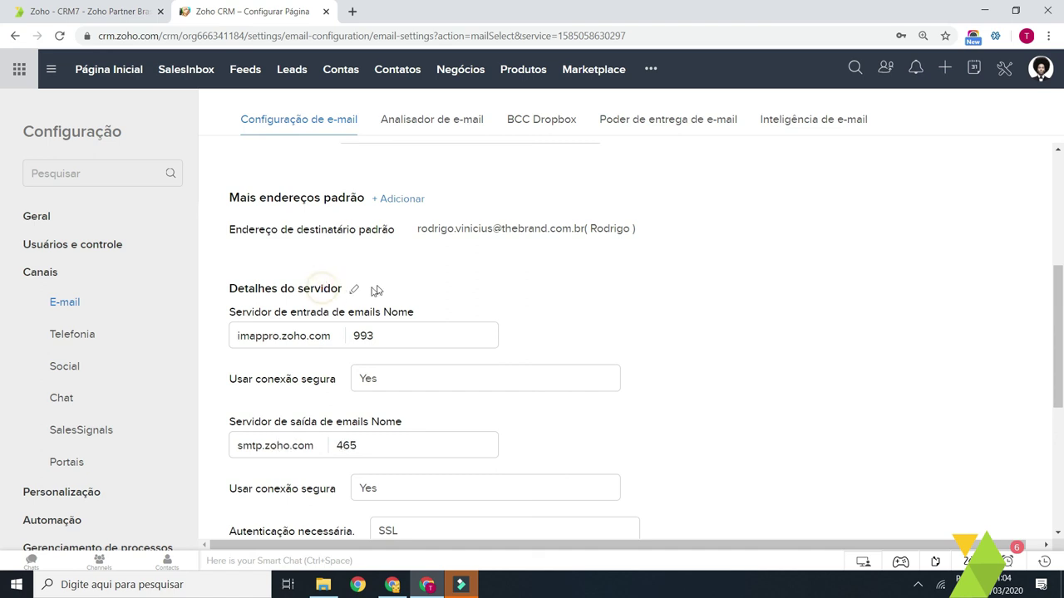
pyautogui.scroll(-3, 349, 283)
pyautogui.scroll(-2, 312, 357)
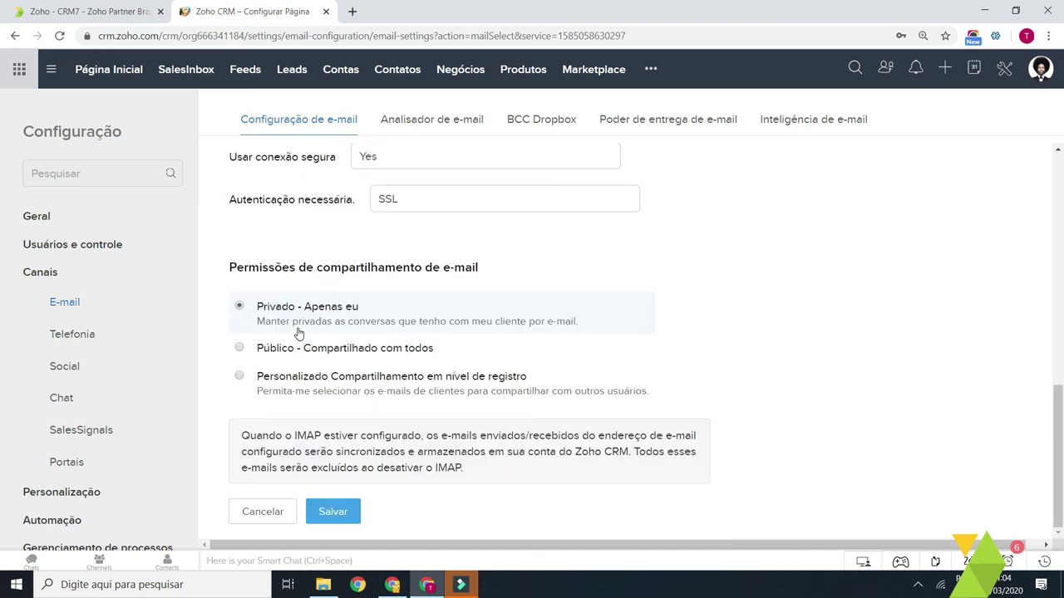
# Set e-mail sharing to Personalizado record-level sharing and save the Zoho Mail account.
pyautogui.click(332, 356)
pyautogui.click(527, 238)
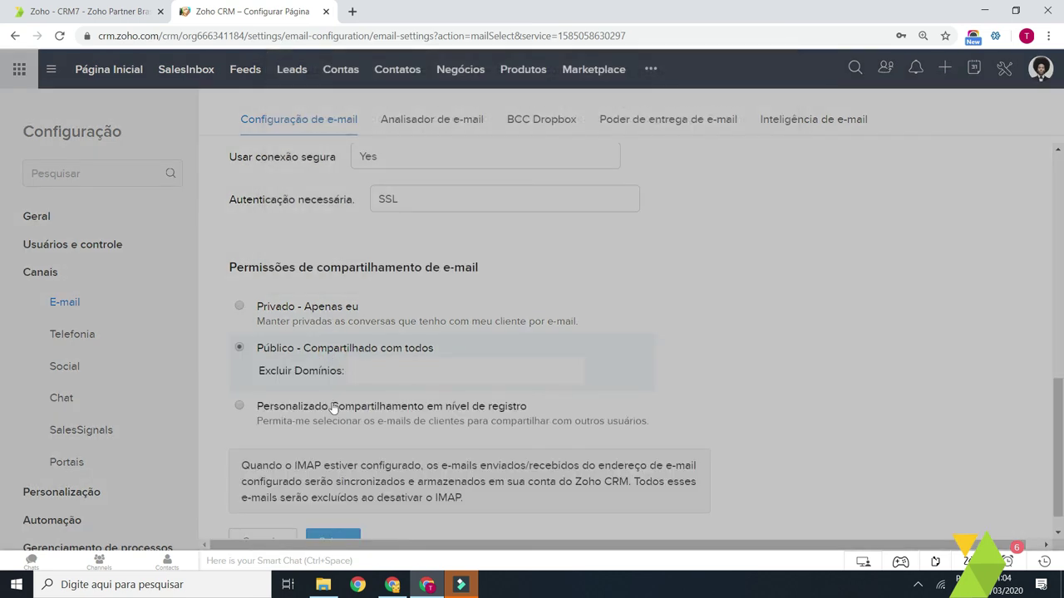
pyautogui.click(361, 406)
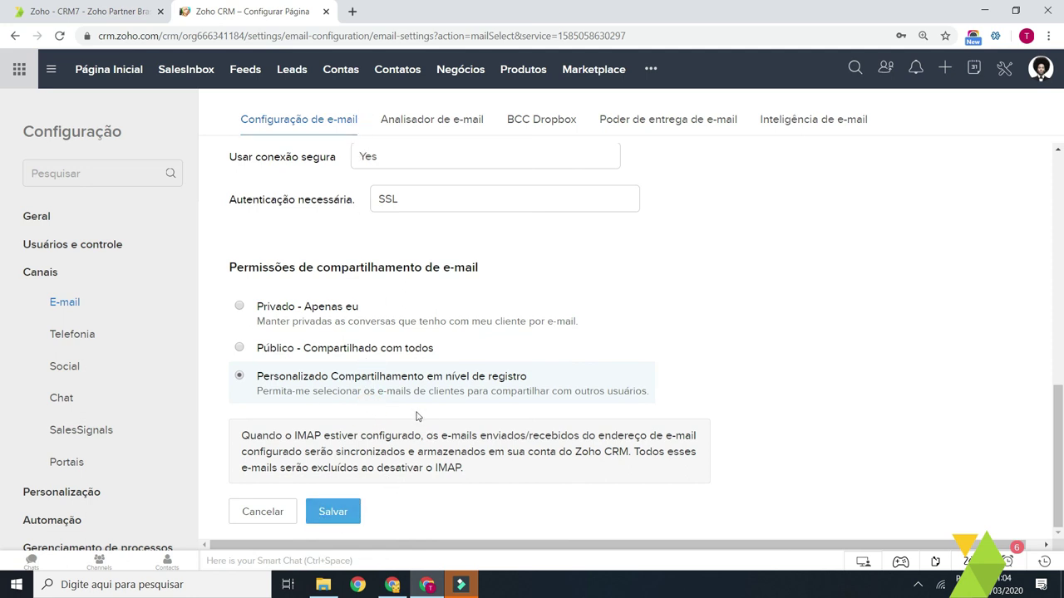
pyautogui.click(333, 511)
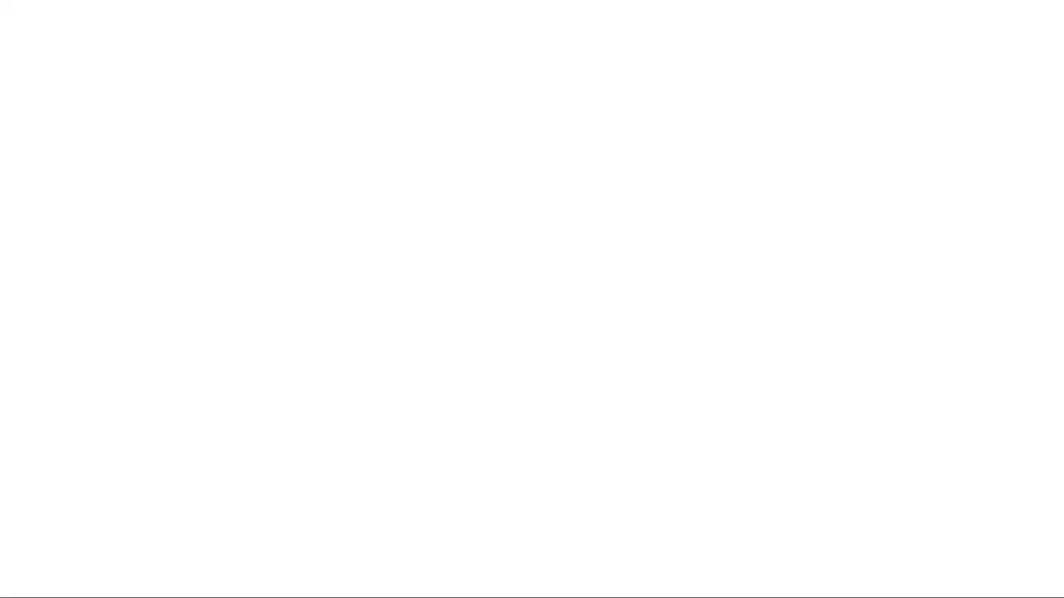